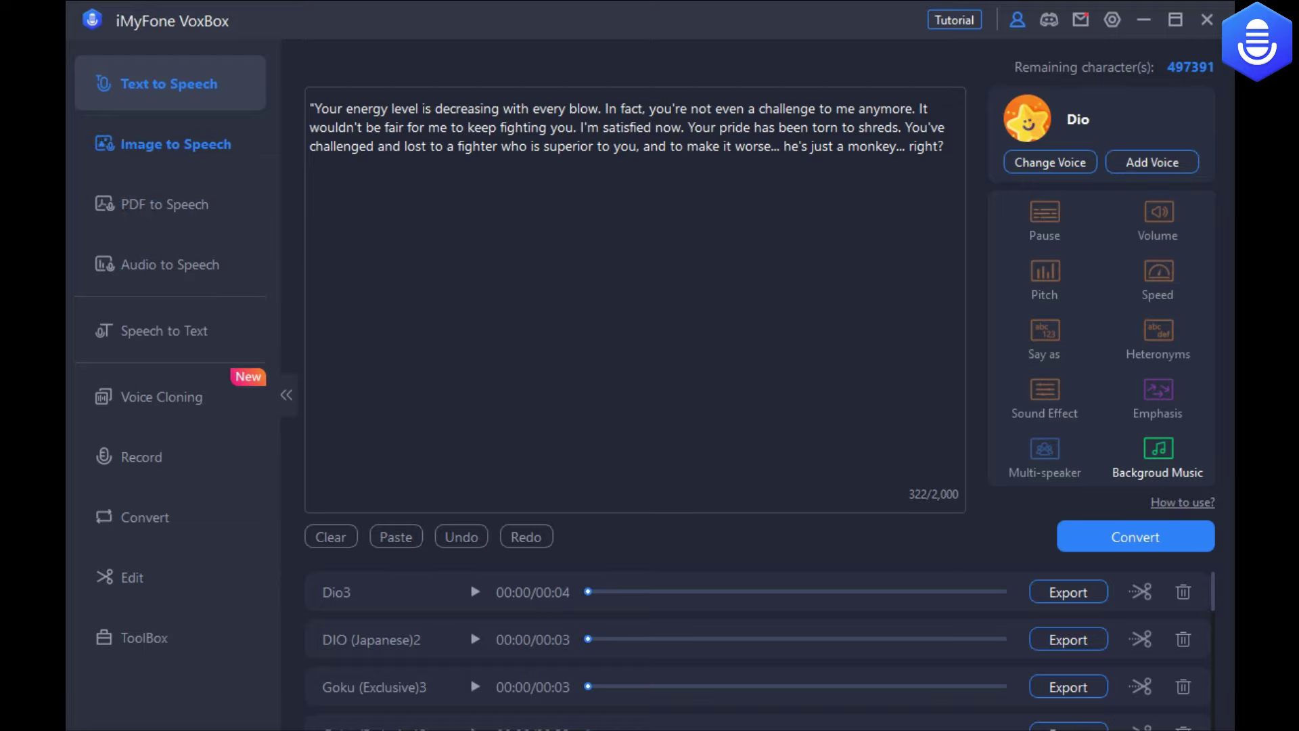
Look over the Image, PDF and Audio to Speech pages, then return to the text editor
{"action": "left_click", "coordinate": [175, 143]}
{"action": "left_click", "coordinate": [164, 203]}
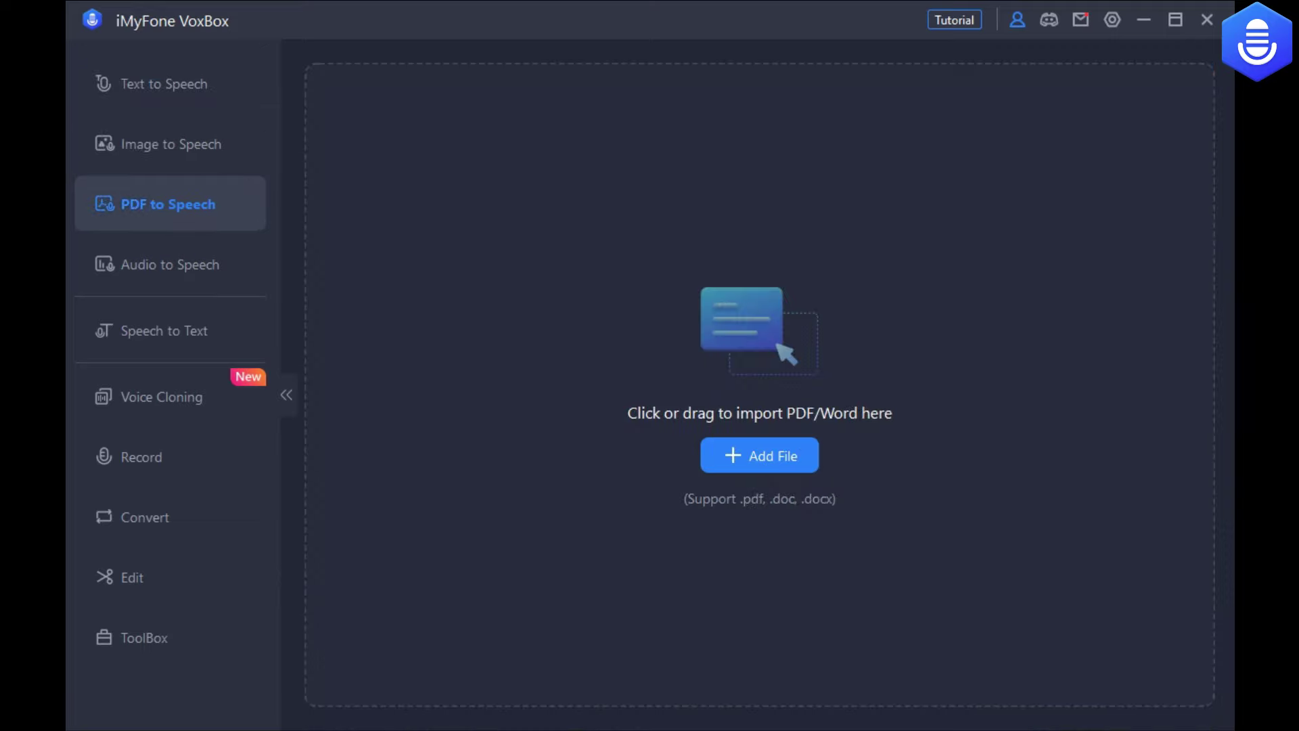
{"action": "left_click", "coordinate": [170, 264]}
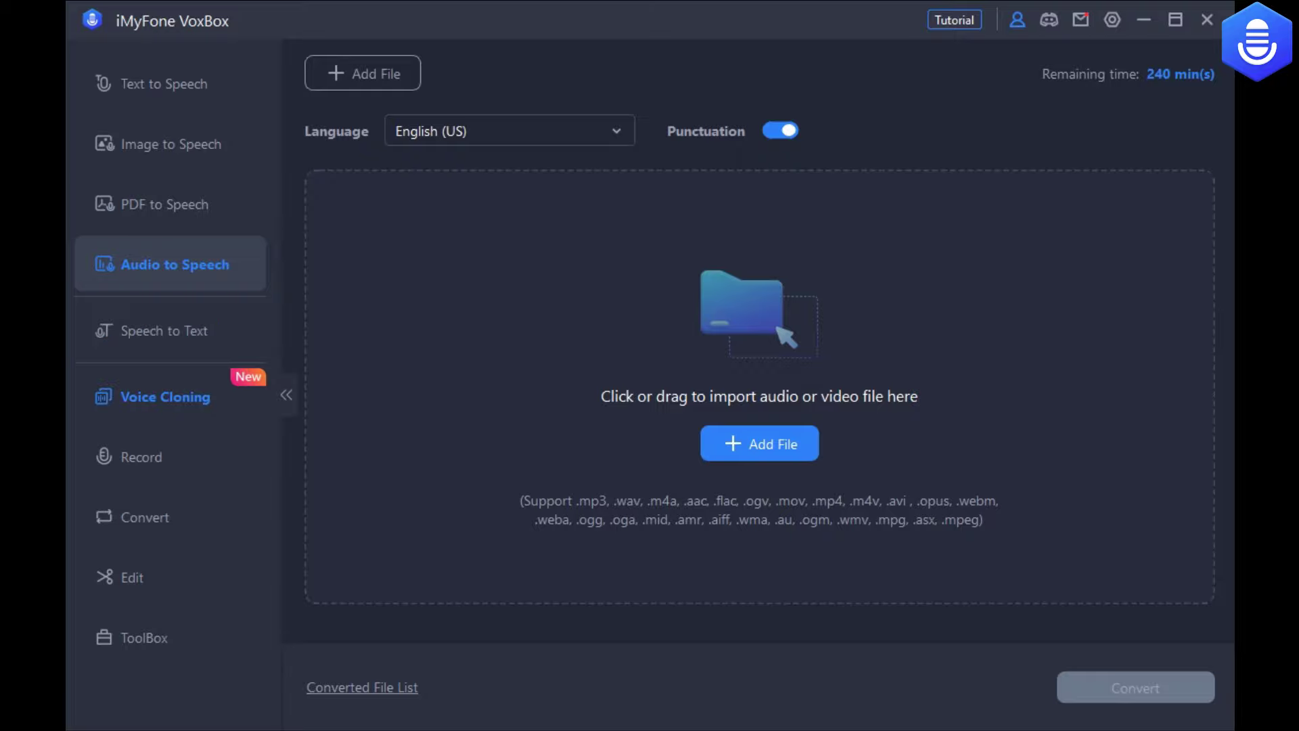
{"action": "left_click", "coordinate": [168, 83]}
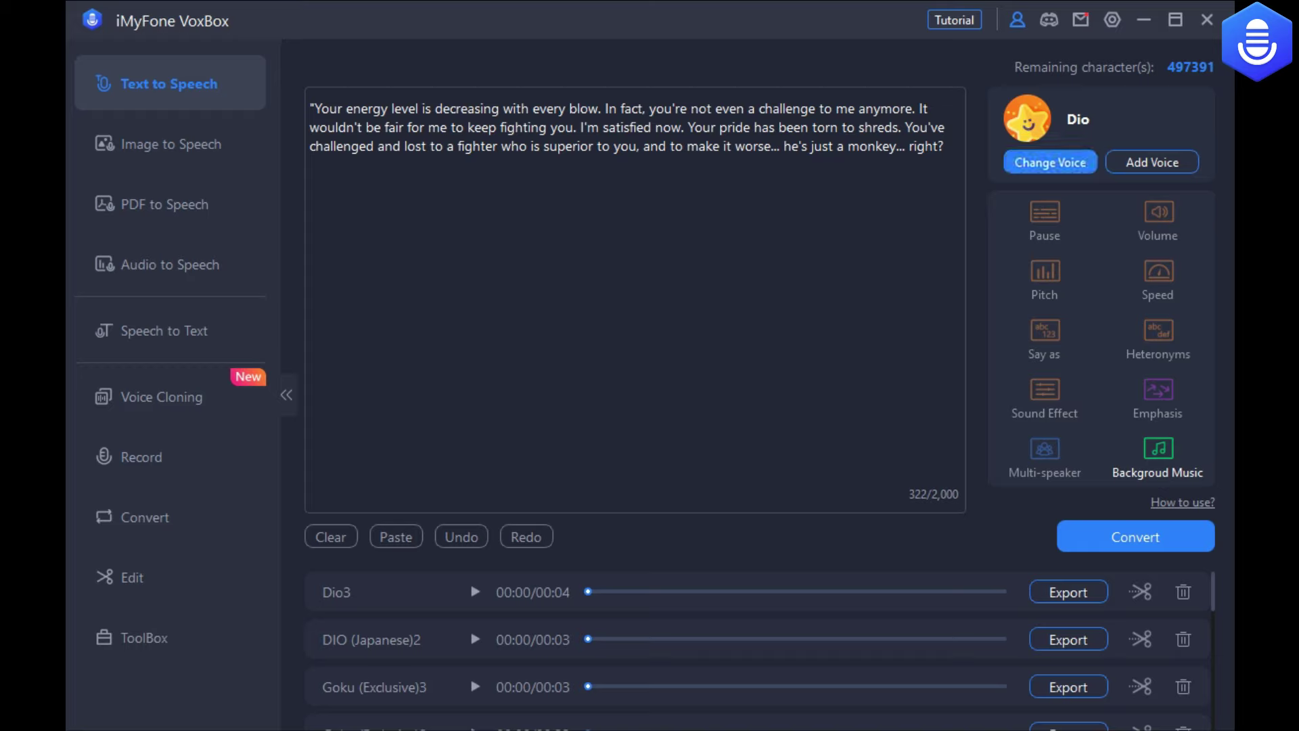
Open the voice library, search for Goku and then Vegeta, and clear the search
{"action": "left_click", "coordinate": [1050, 162]}
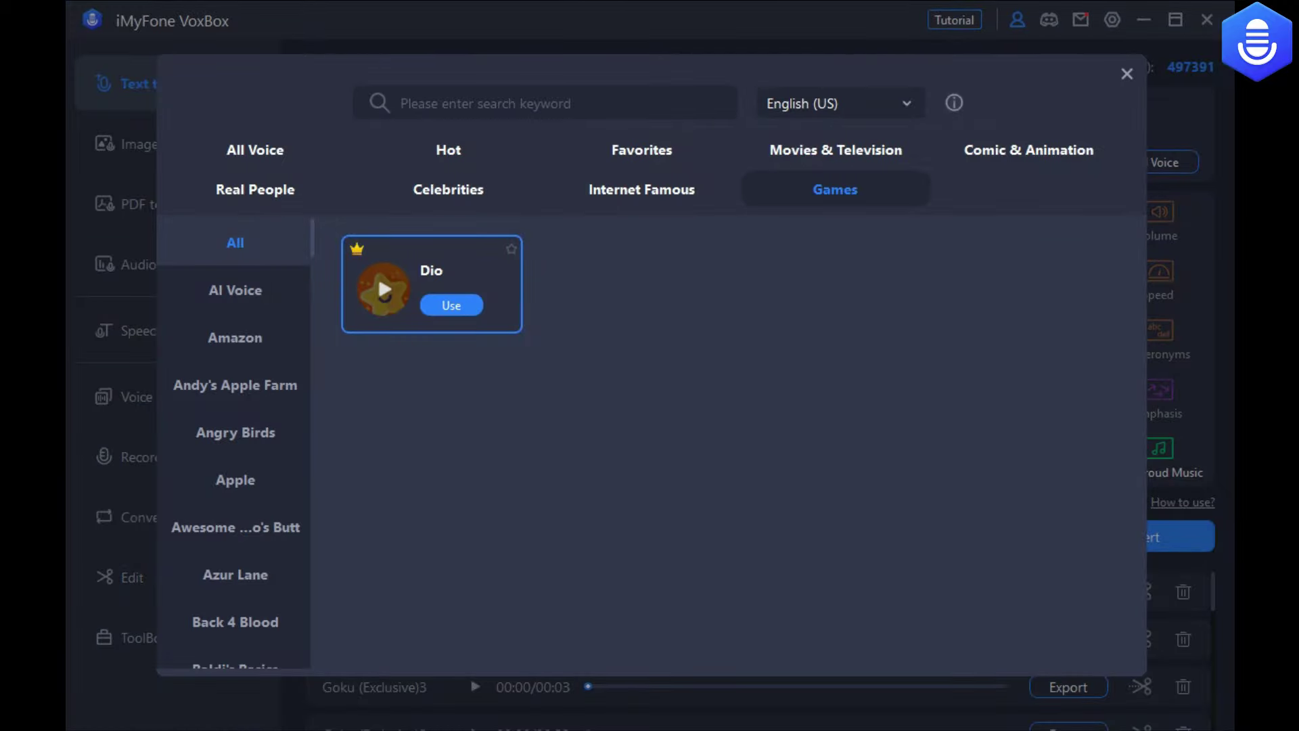
{"action": "left_click", "coordinate": [1127, 74]}
{"action": "left_click", "coordinate": [1050, 163]}
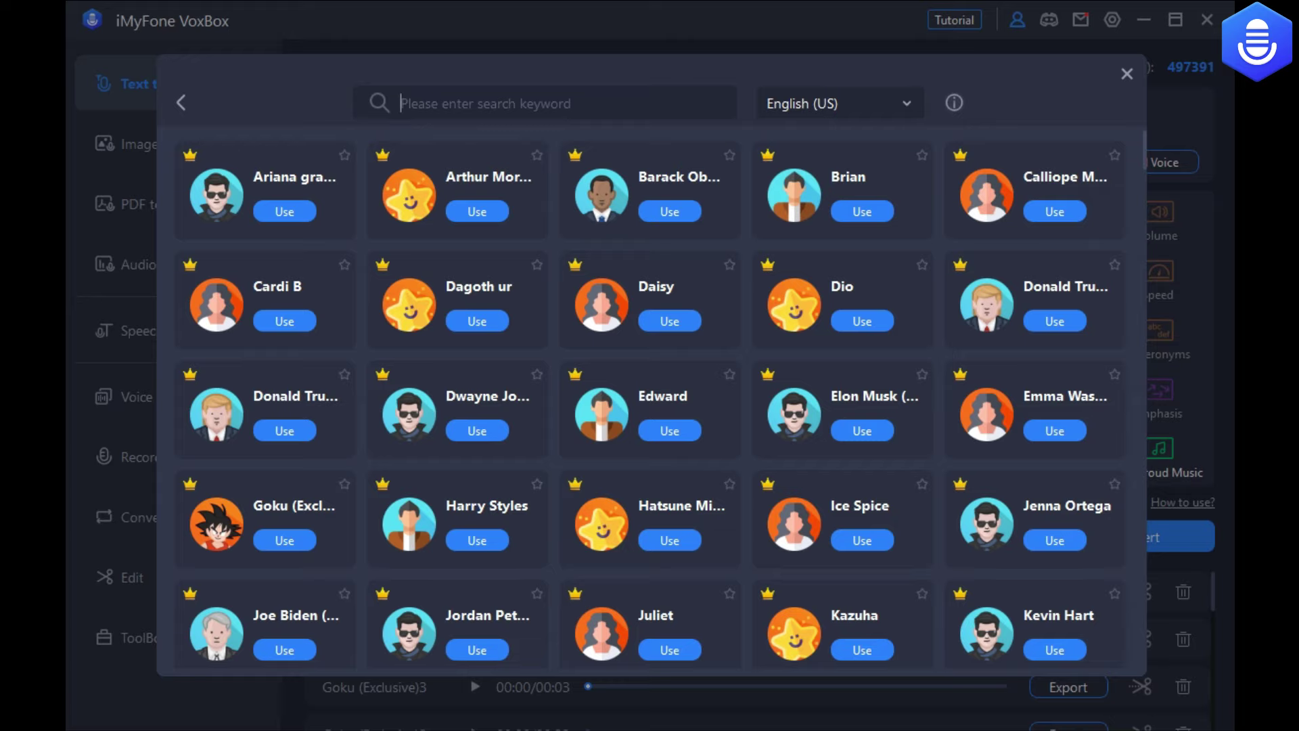
{"action": "type", "text": "goku"}
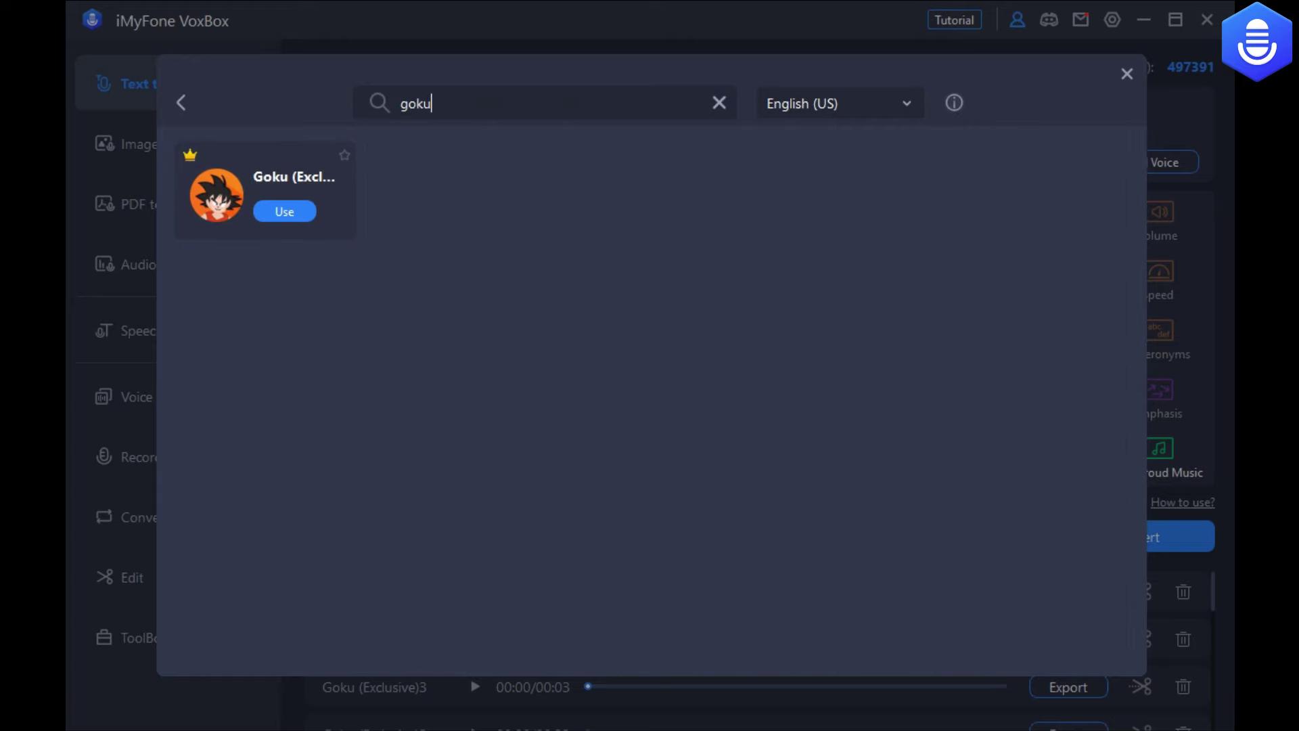
{"action": "key", "text": "BackSpace"}
{"action": "key", "text": "BackSpace"}
{"action": "key", "text": "BackSpace"}
{"action": "type", "text": "vege"}
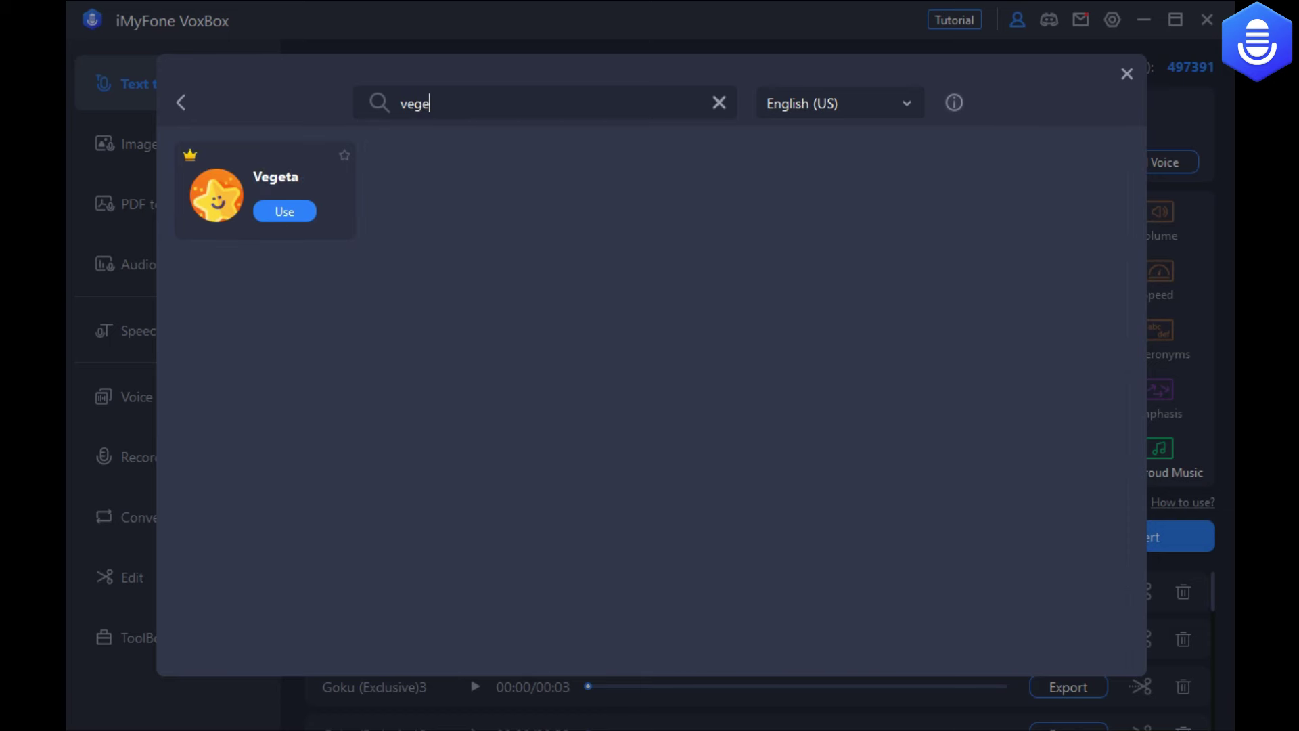
{"action": "key", "text": "BackSpace"}
{"action": "key", "text": "BackSpace"}
{"action": "key", "text": "BackSpace"}
{"action": "key", "text": "BackSpace"}
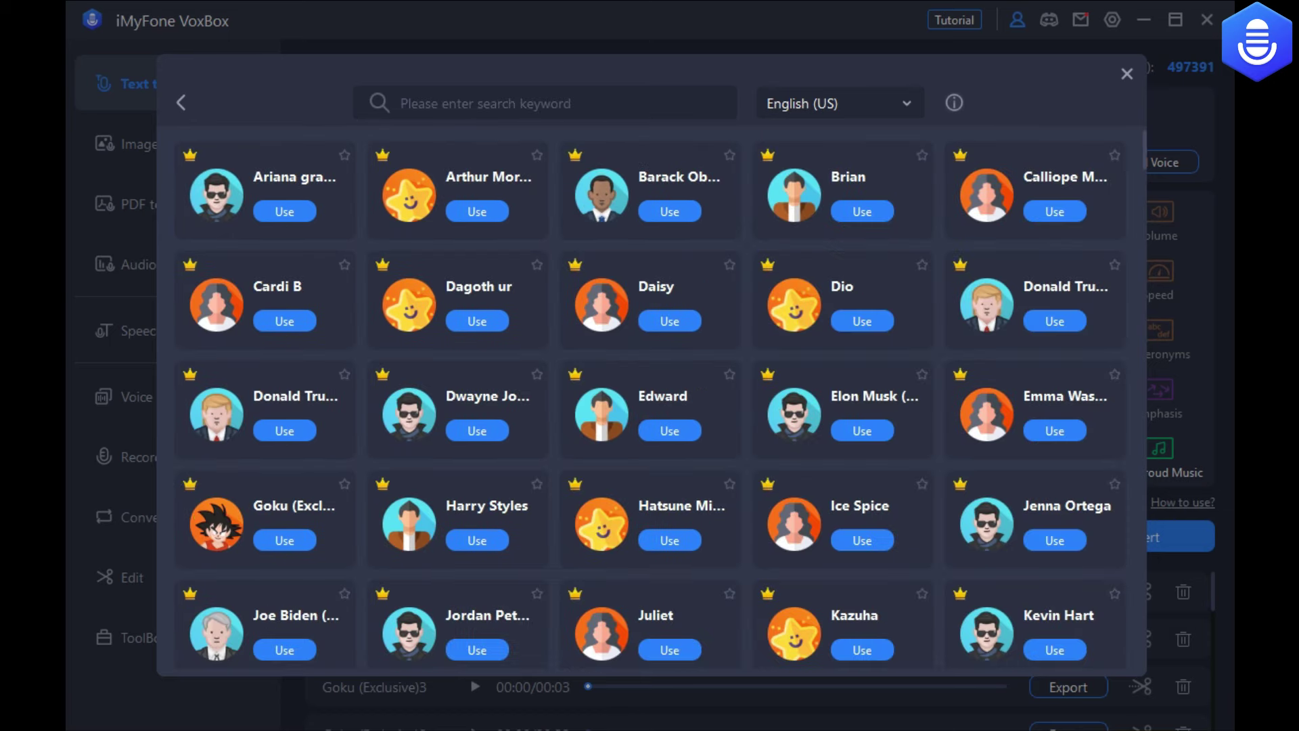
Step through Movies & Television, Comic & Animation, Real People, Celebrities and Internet Famous to Games voices
{"action": "left_click", "coordinate": [181, 102]}
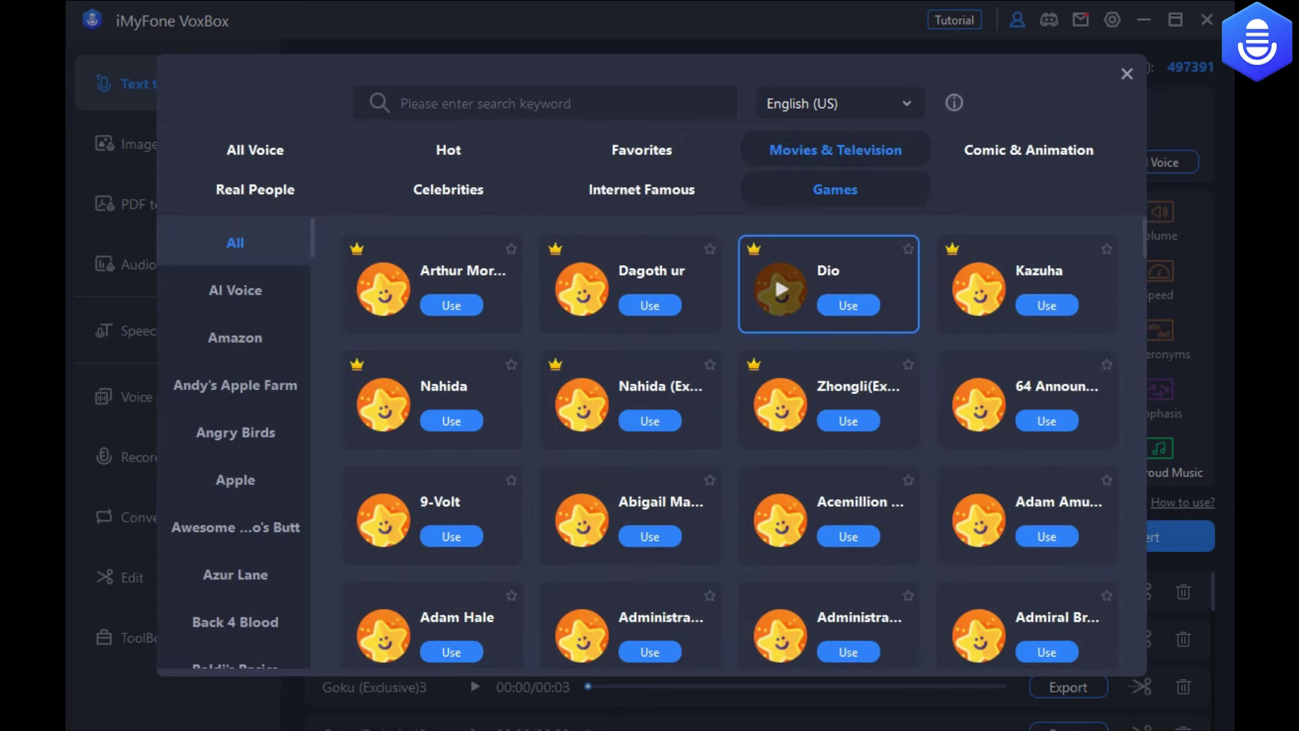
{"action": "left_click", "coordinate": [641, 149]}
{"action": "left_click", "coordinate": [836, 149]}
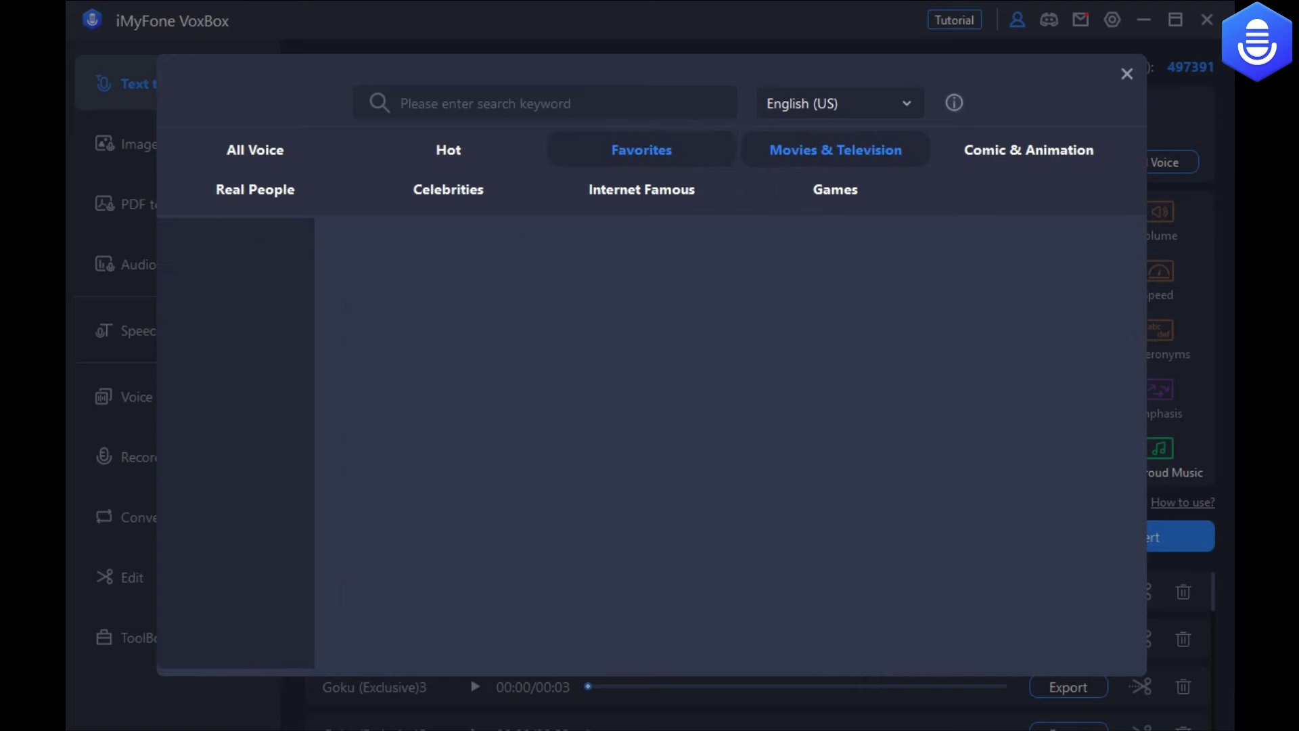
{"action": "left_click", "coordinate": [1028, 149]}
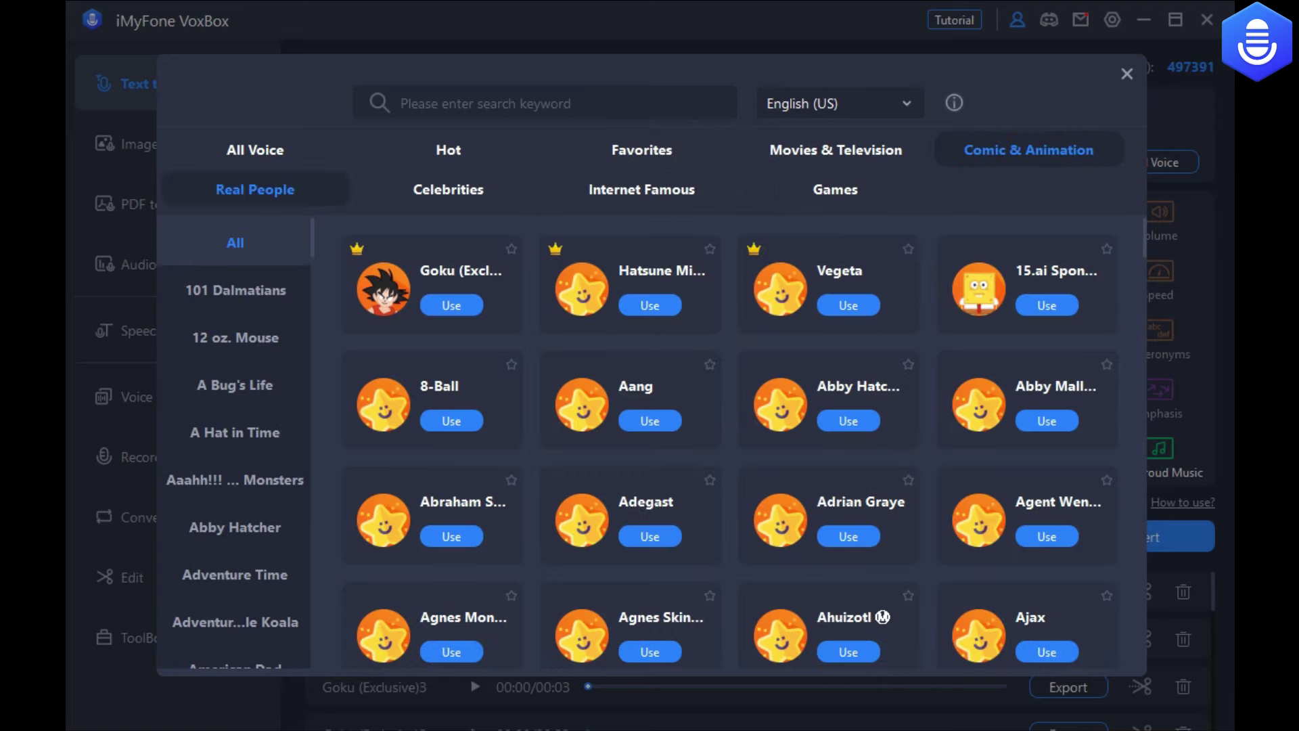
{"action": "left_click", "coordinate": [255, 188]}
{"action": "left_click", "coordinate": [448, 189]}
{"action": "left_click", "coordinate": [641, 190]}
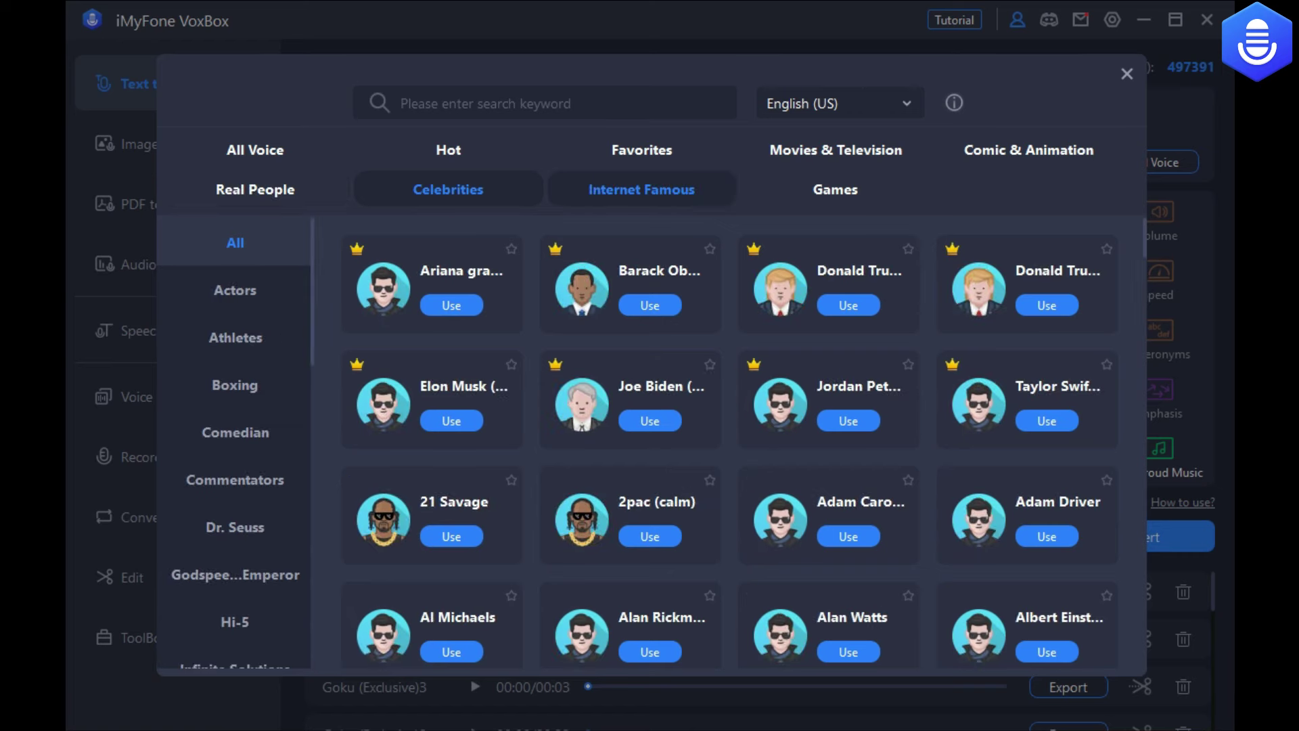
{"action": "left_click", "coordinate": [835, 189]}
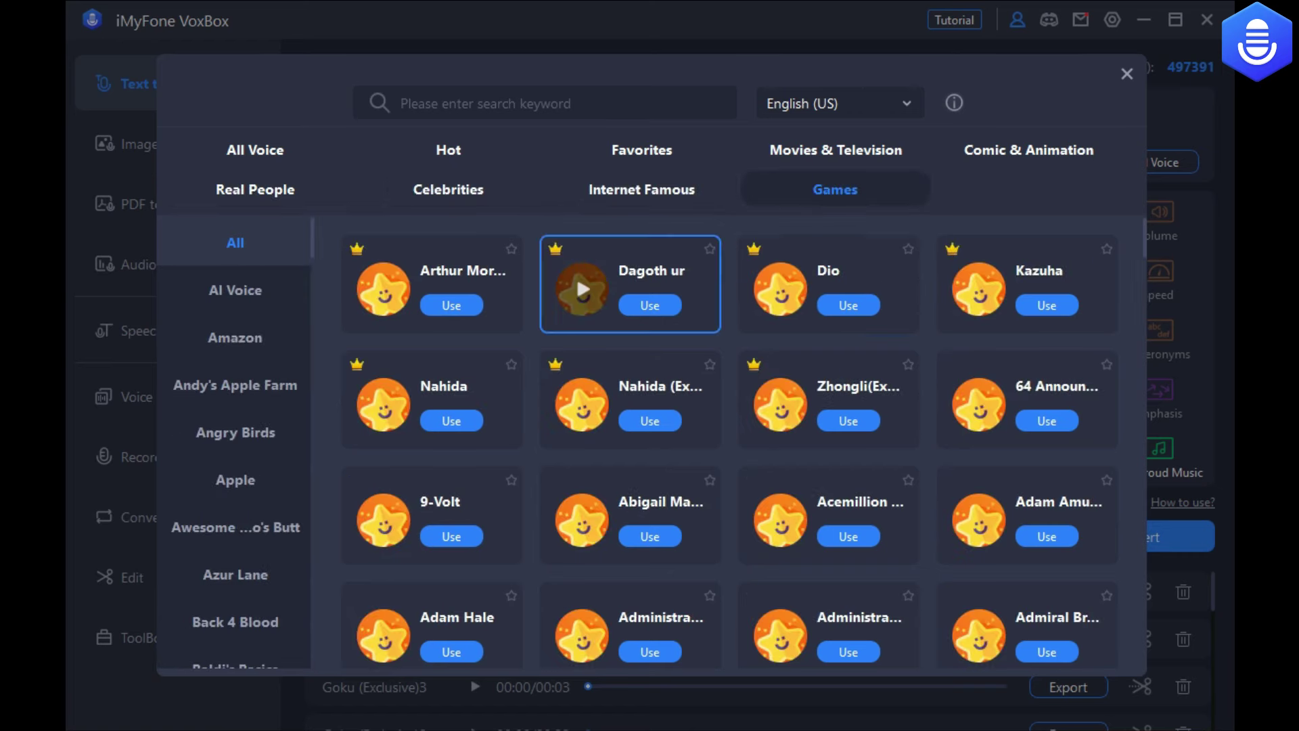
{"action": "scroll", "coordinate": [828, 515], "scroll_direction": "down", "scroll_amount": 3}
{"action": "scroll", "coordinate": [828, 514], "scroll_direction": "down", "scroll_amount": 3}
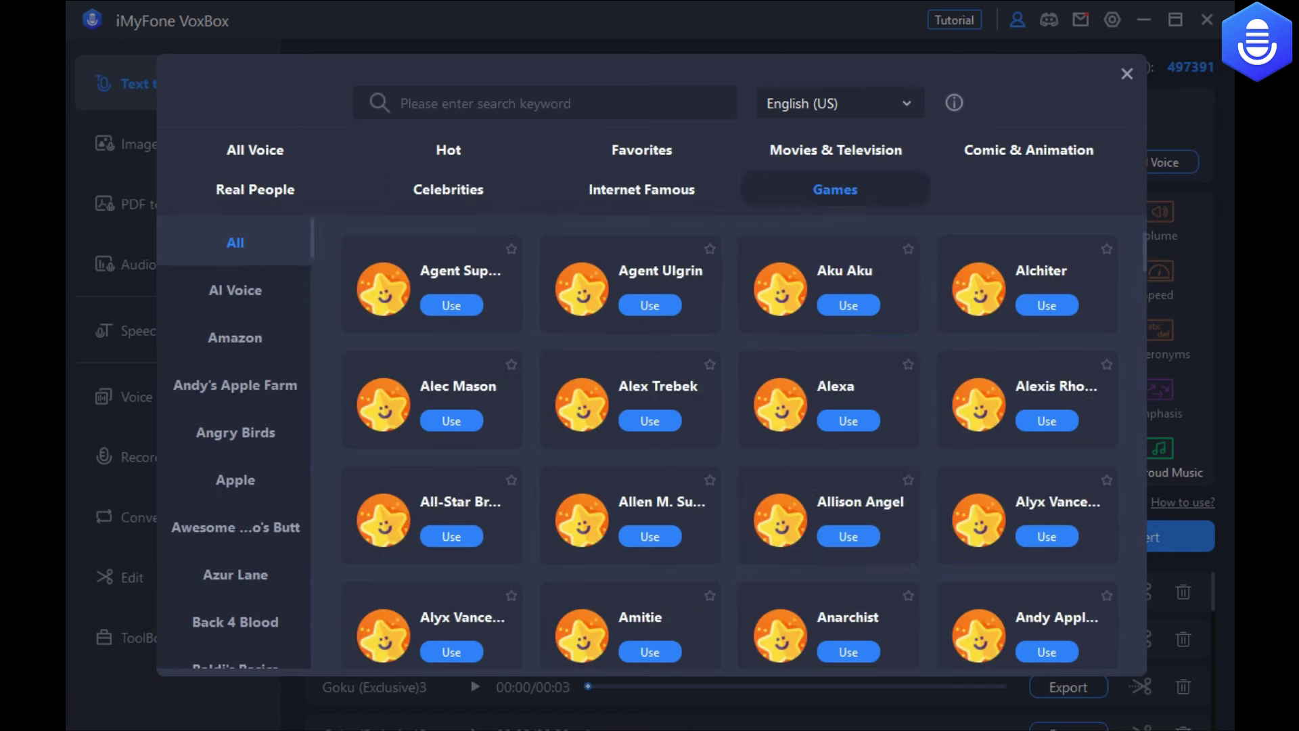
{"action": "scroll", "coordinate": [828, 514], "scroll_direction": "down", "scroll_amount": 3}
{"action": "scroll", "coordinate": [829, 514], "scroll_direction": "down", "scroll_amount": 5}
{"action": "scroll", "coordinate": [828, 515], "scroll_direction": "down", "scroll_amount": 5}
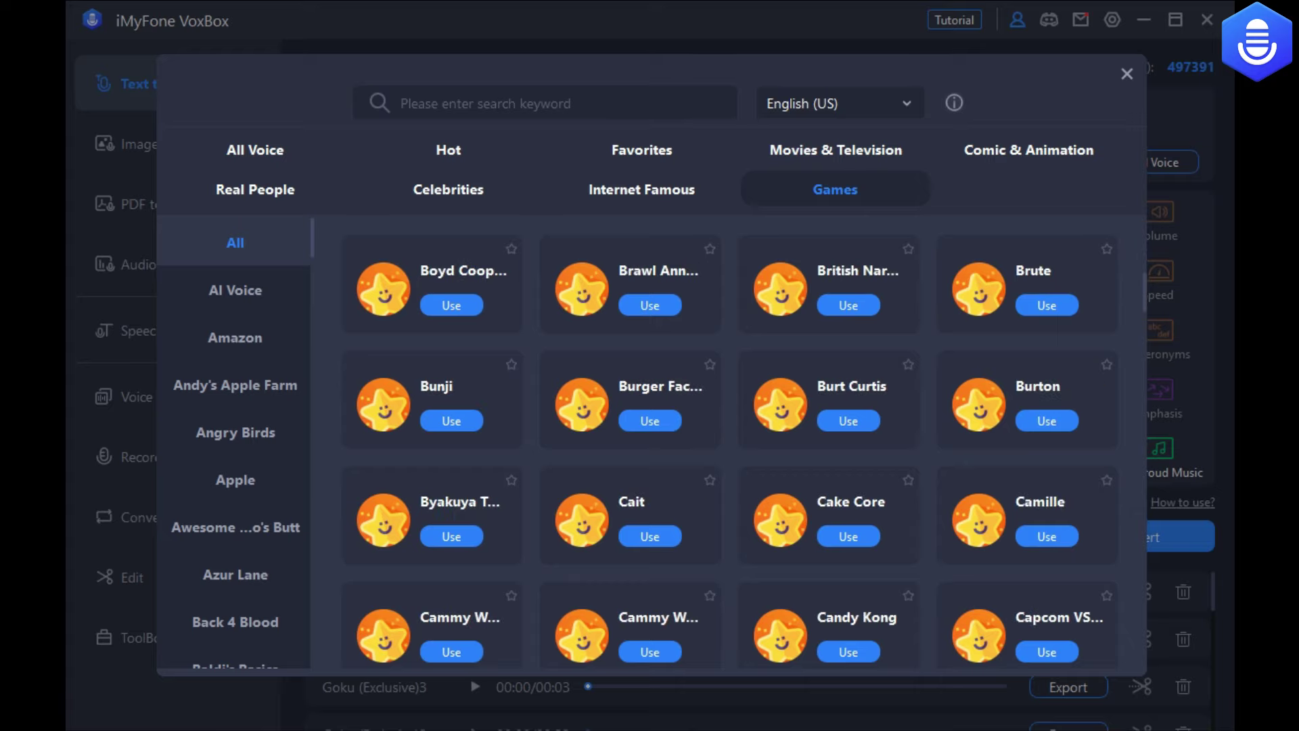
{"action": "scroll", "coordinate": [828, 515], "scroll_direction": "down", "scroll_amount": 5}
{"action": "scroll", "coordinate": [828, 515], "scroll_direction": "down", "scroll_amount": 5}
{"action": "scroll", "coordinate": [629, 514], "scroll_direction": "down", "scroll_amount": 5}
{"action": "scroll", "coordinate": [629, 515], "scroll_direction": "down", "scroll_amount": 5}
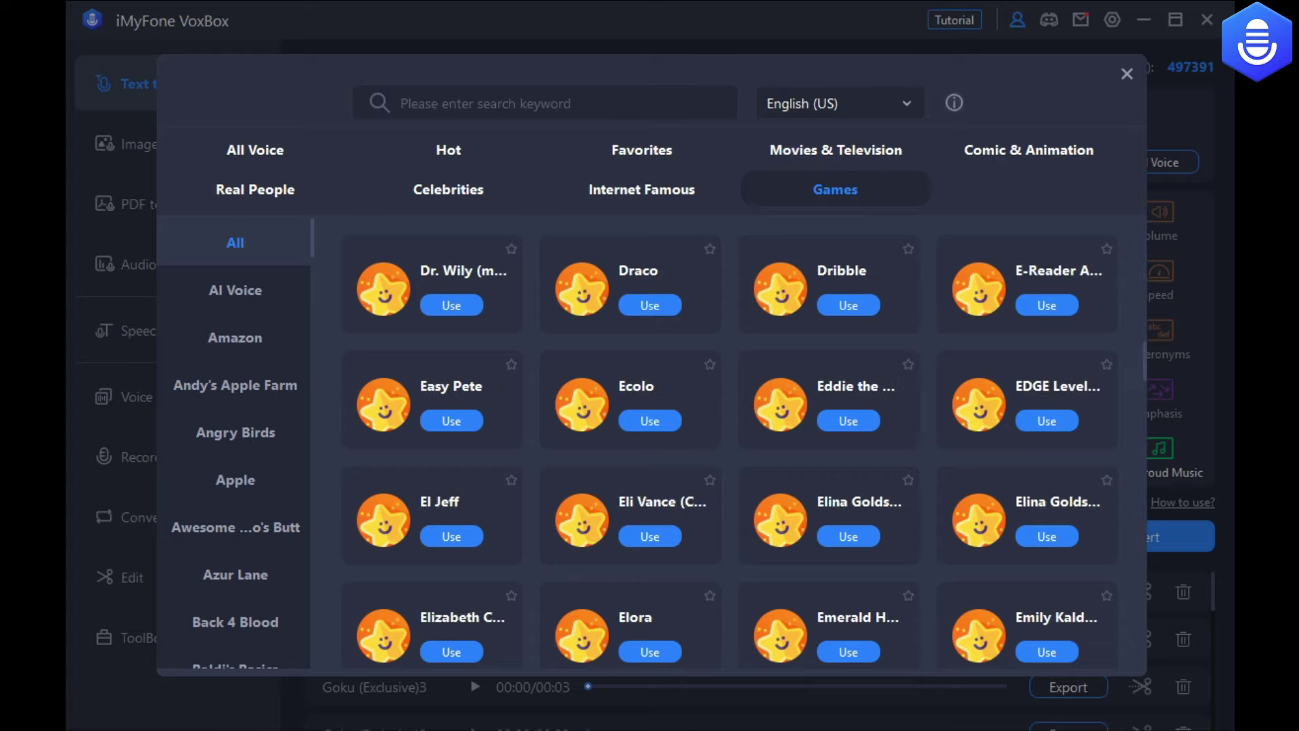
{"action": "scroll", "coordinate": [630, 515], "scroll_direction": "down", "scroll_amount": 5}
{"action": "scroll", "coordinate": [629, 515], "scroll_direction": "down", "scroll_amount": 5}
{"action": "scroll", "coordinate": [828, 514], "scroll_direction": "down", "scroll_amount": 5}
{"action": "scroll", "coordinate": [828, 515], "scroll_direction": "up", "scroll_amount": 5}
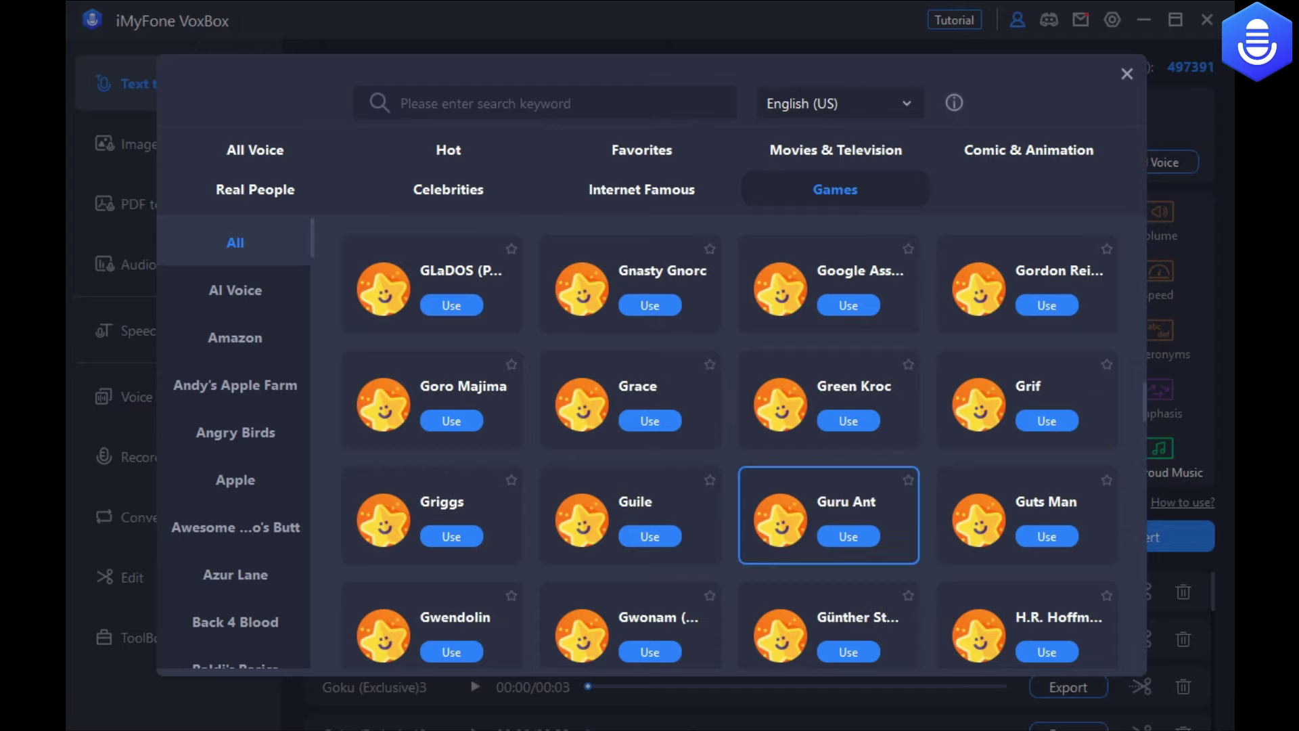
{"action": "scroll", "coordinate": [828, 514], "scroll_direction": "up", "scroll_amount": 5}
{"action": "scroll", "coordinate": [828, 515], "scroll_direction": "up", "scroll_amount": 5}
{"action": "scroll", "coordinate": [829, 406], "scroll_direction": "up", "scroll_amount": 5}
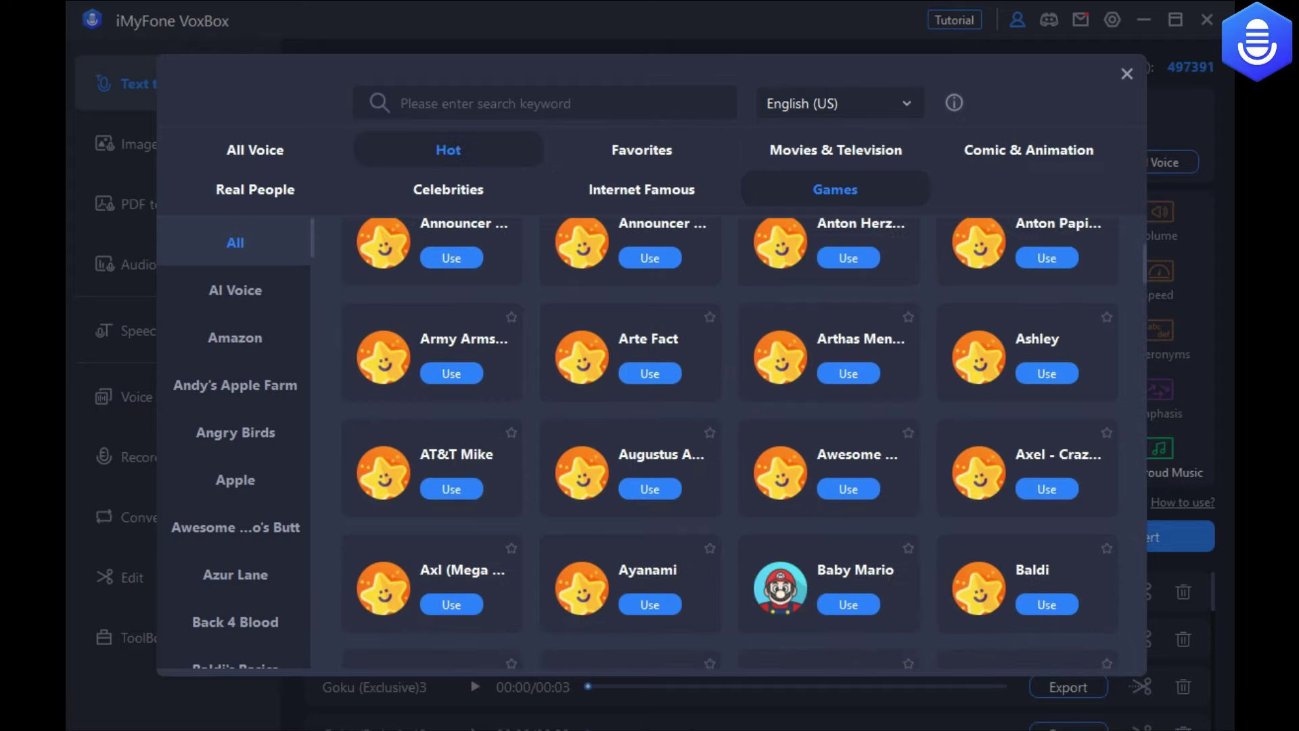
Apply the Dio voice from a 'dio' search and convert the quote into the 18-second Dio4 clip
{"action": "left_click", "coordinate": [448, 149]}
{"action": "type", "text": "dio"}
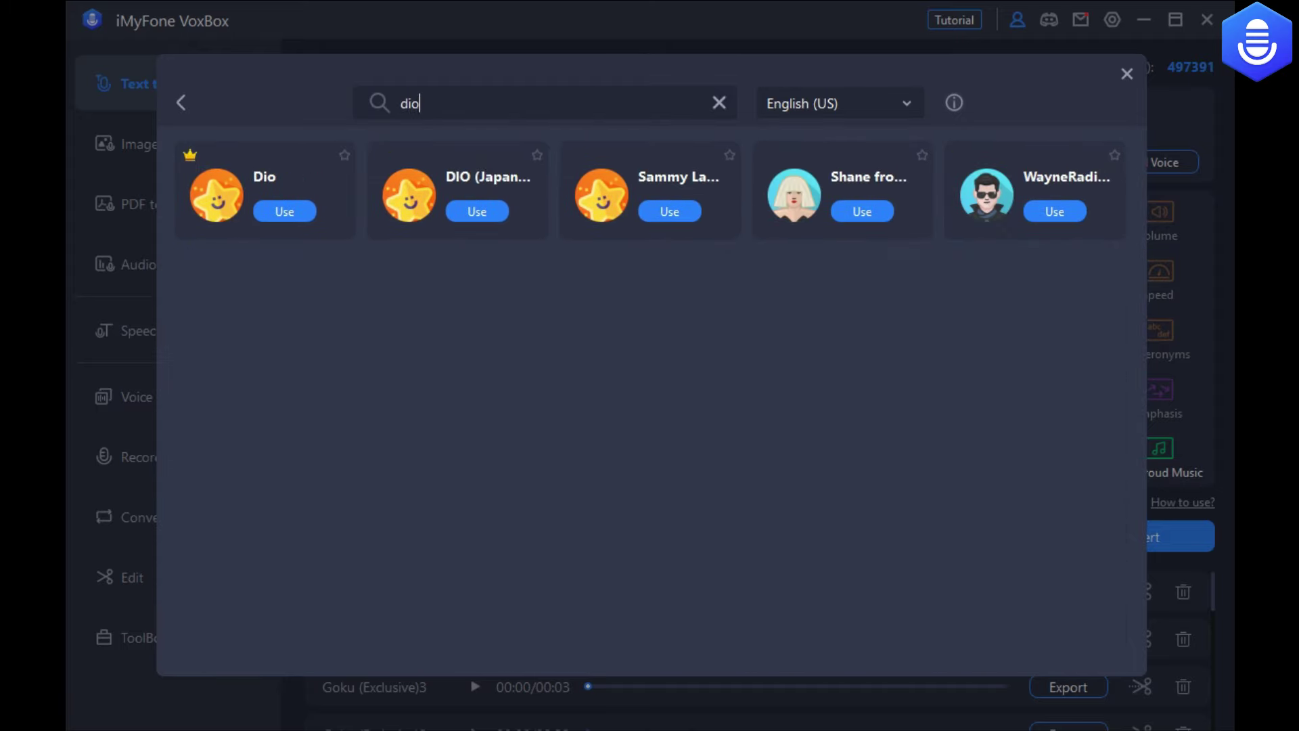
{"action": "left_click", "coordinate": [285, 212]}
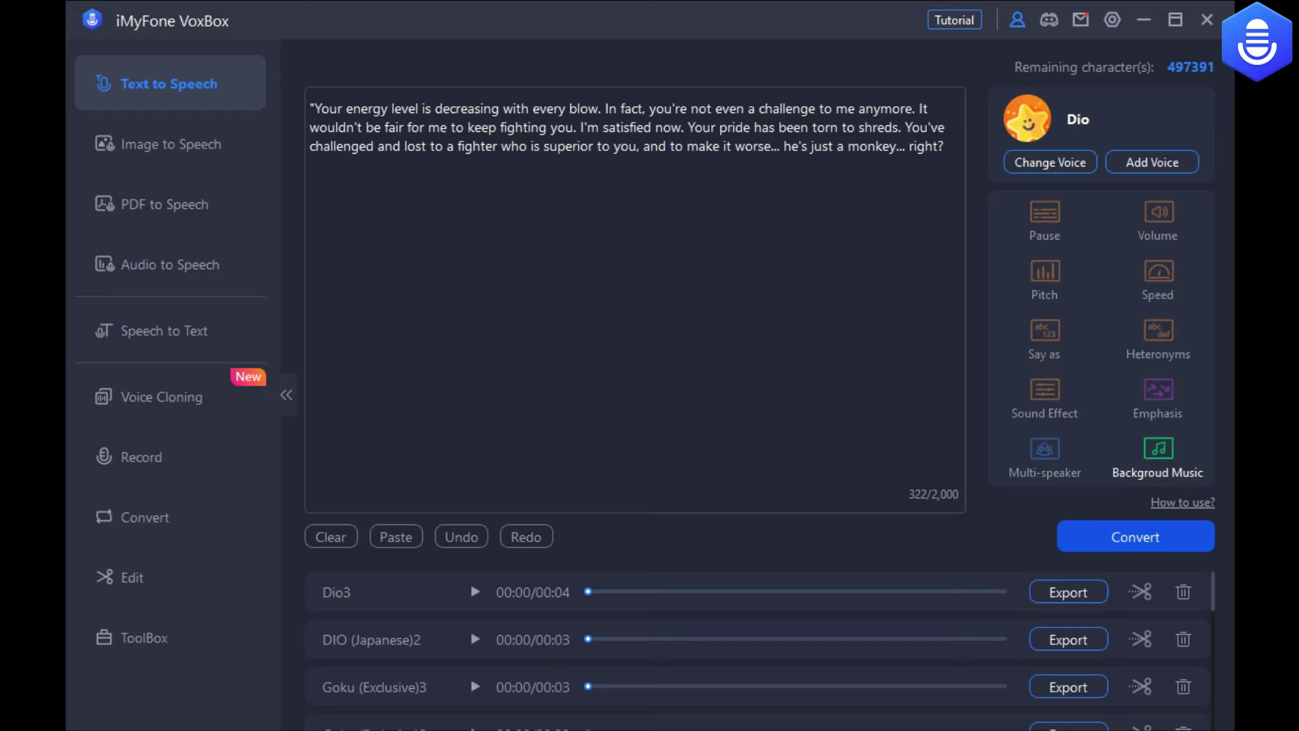
{"action": "left_click", "coordinate": [1134, 536]}
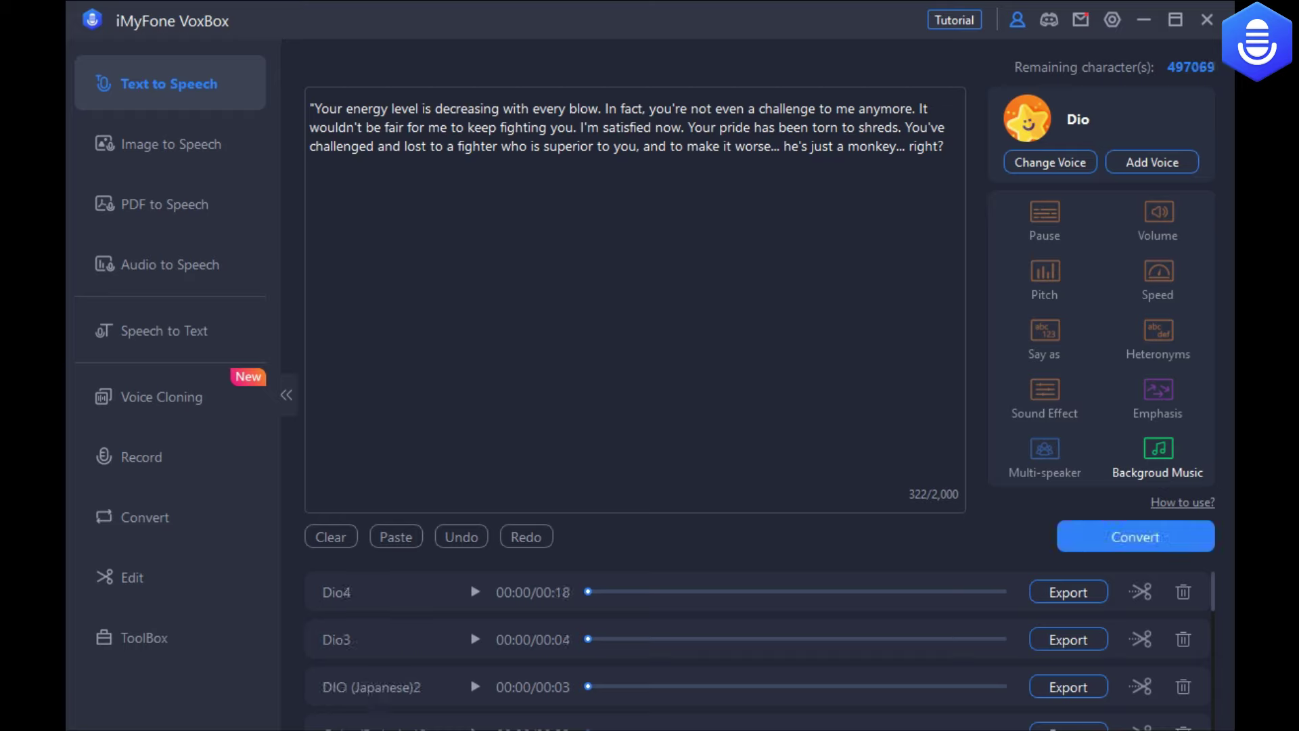
Play the new Dio4 clip through to the end
{"action": "left_click", "coordinate": [475, 591]}
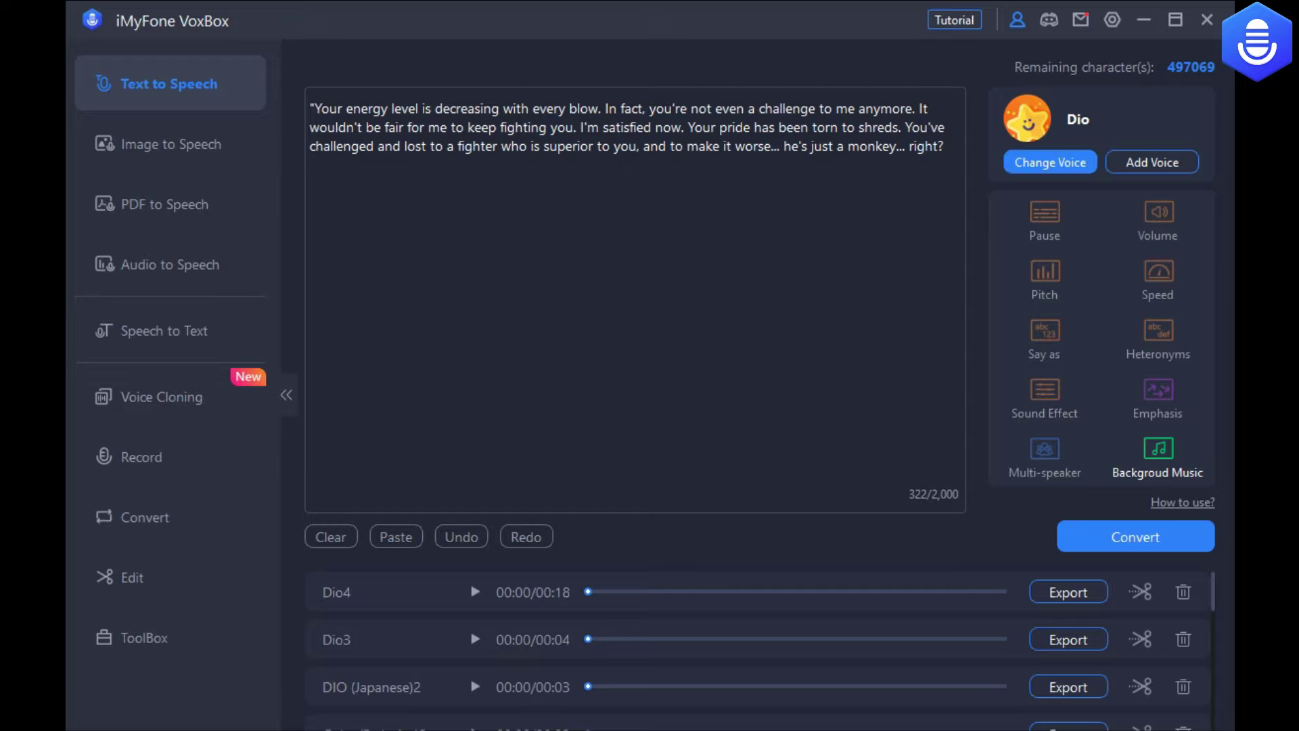
Apply DIO (Japanese) from a 'dio' search and generate the 16-second DIO (Japanese)3 clip
{"action": "left_click", "coordinate": [1049, 163]}
{"action": "left_click", "coordinate": [569, 103]}
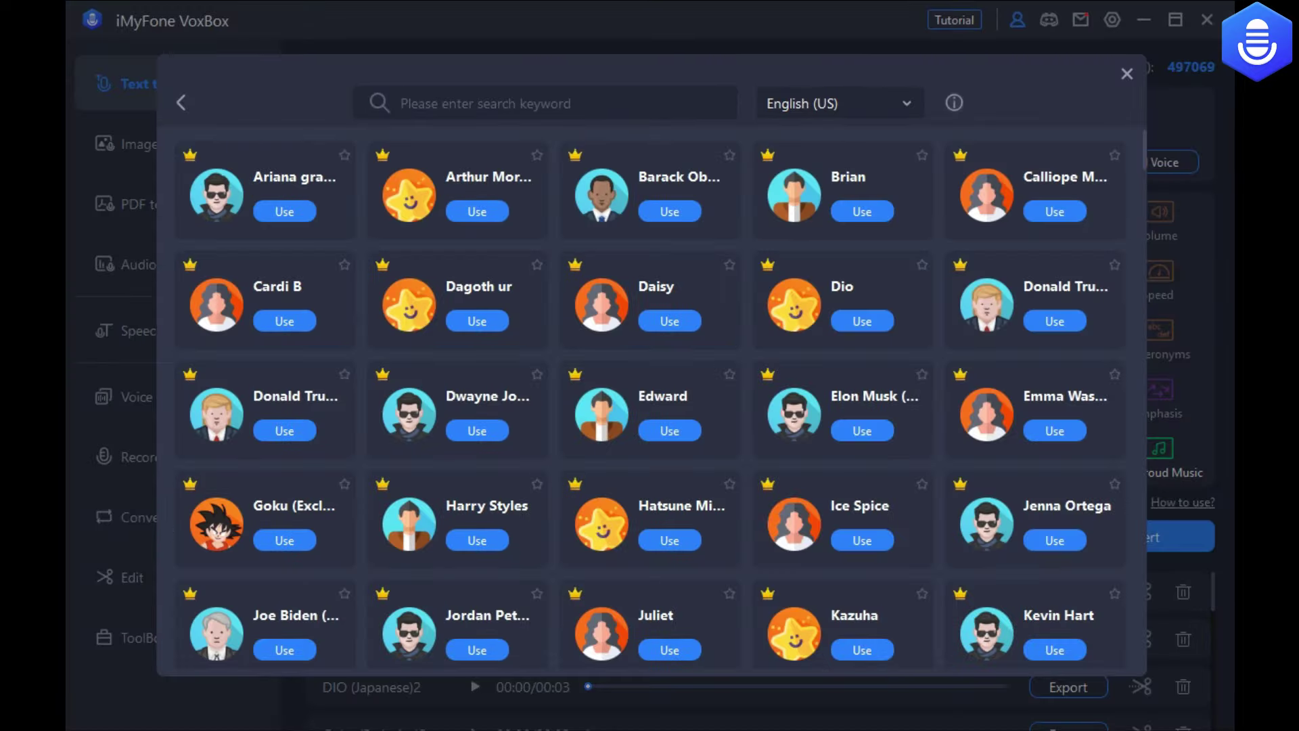
{"action": "type", "text": "dio"}
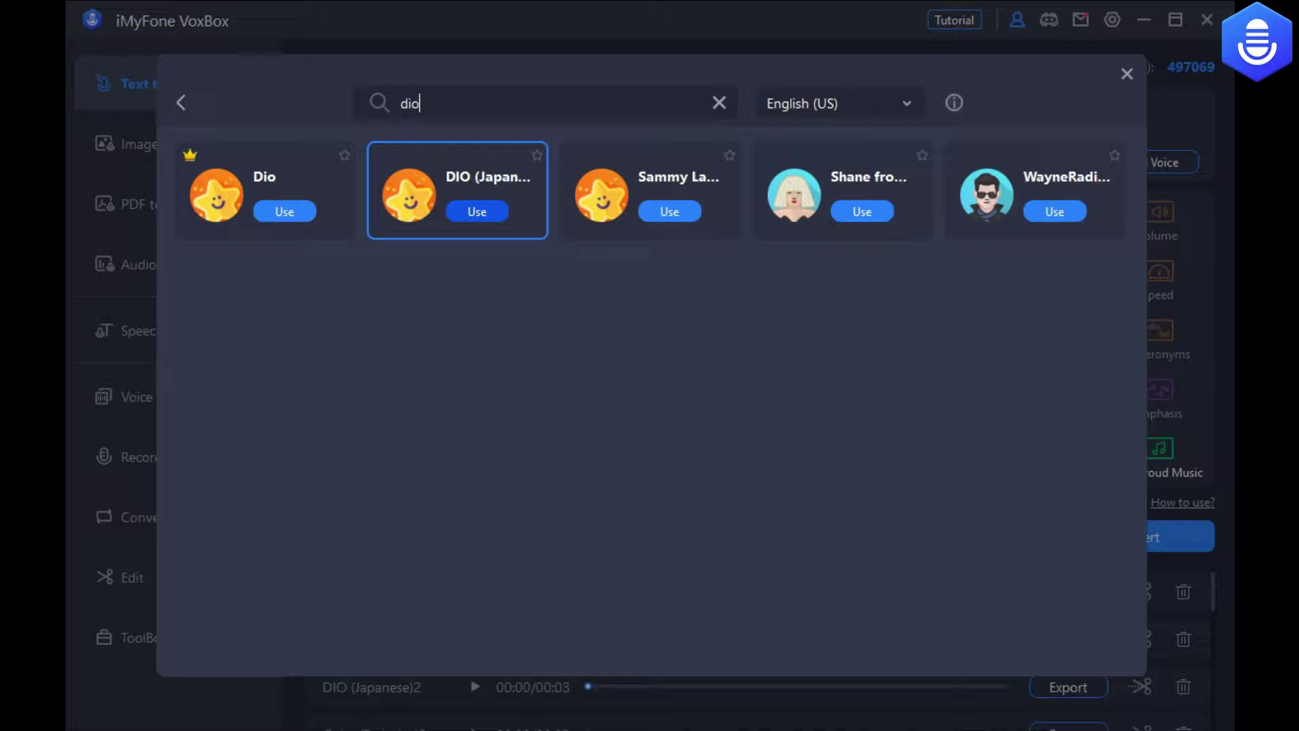
{"action": "left_click", "coordinate": [477, 212]}
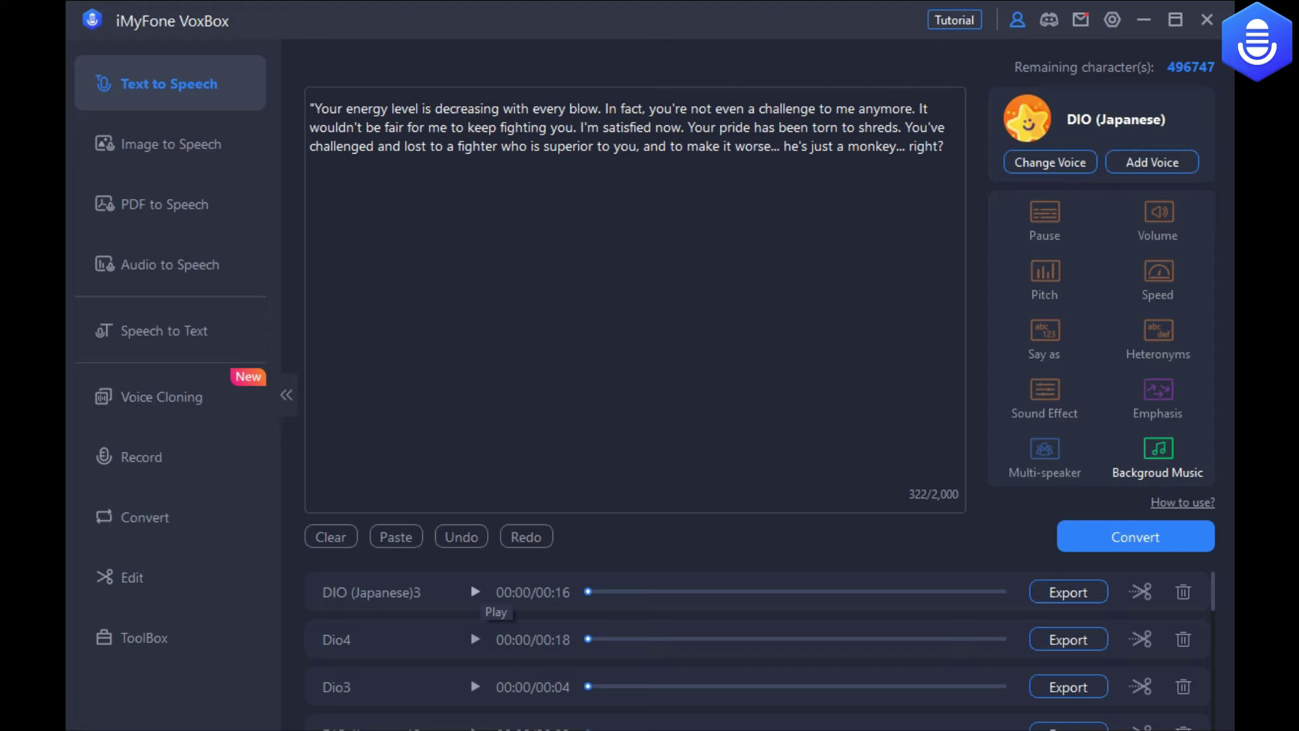
Play the DIO (Japanese)3 clip and pause it about nine seconds in
{"action": "left_click", "coordinate": [475, 591]}
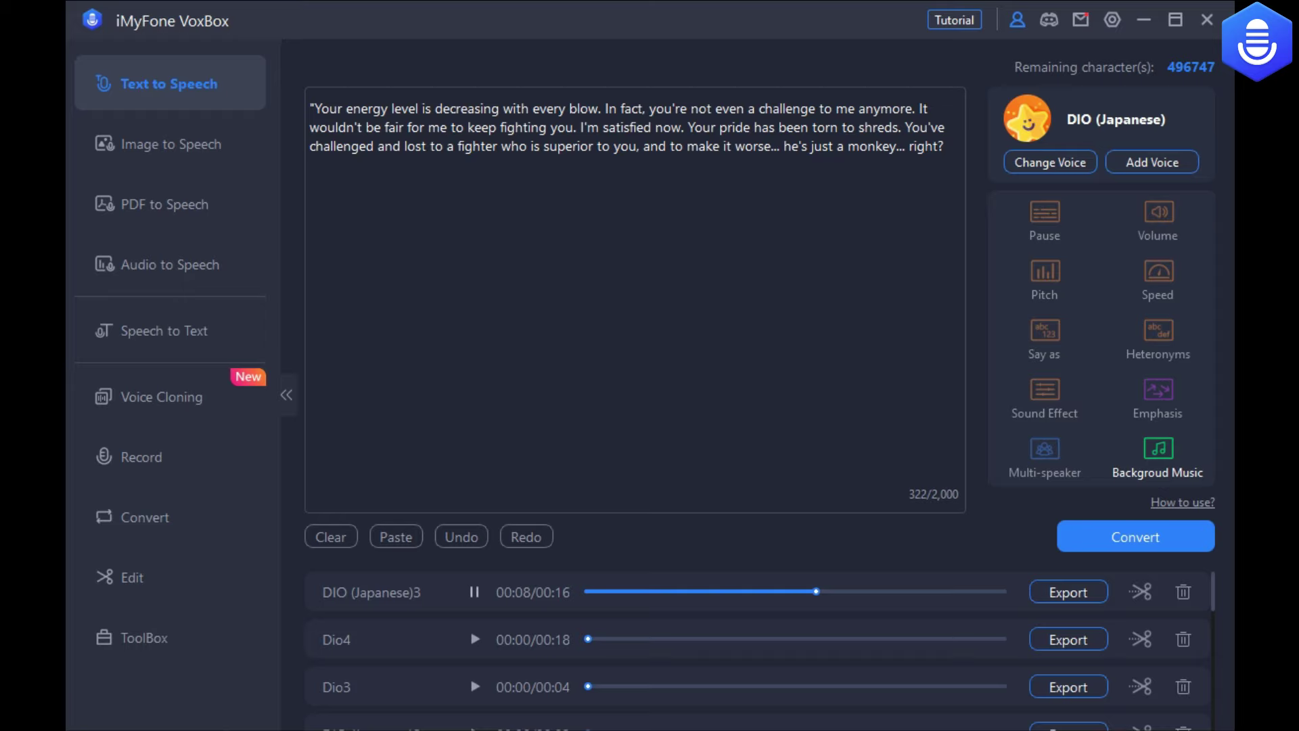
{"action": "key", "text": "space"}
Apply Vegeta from a 'veget' search and convert the energy-level quote into the 17-second Vegeta6 clip
{"action": "left_click", "coordinate": [1050, 162]}
{"action": "left_click", "coordinate": [446, 185]}
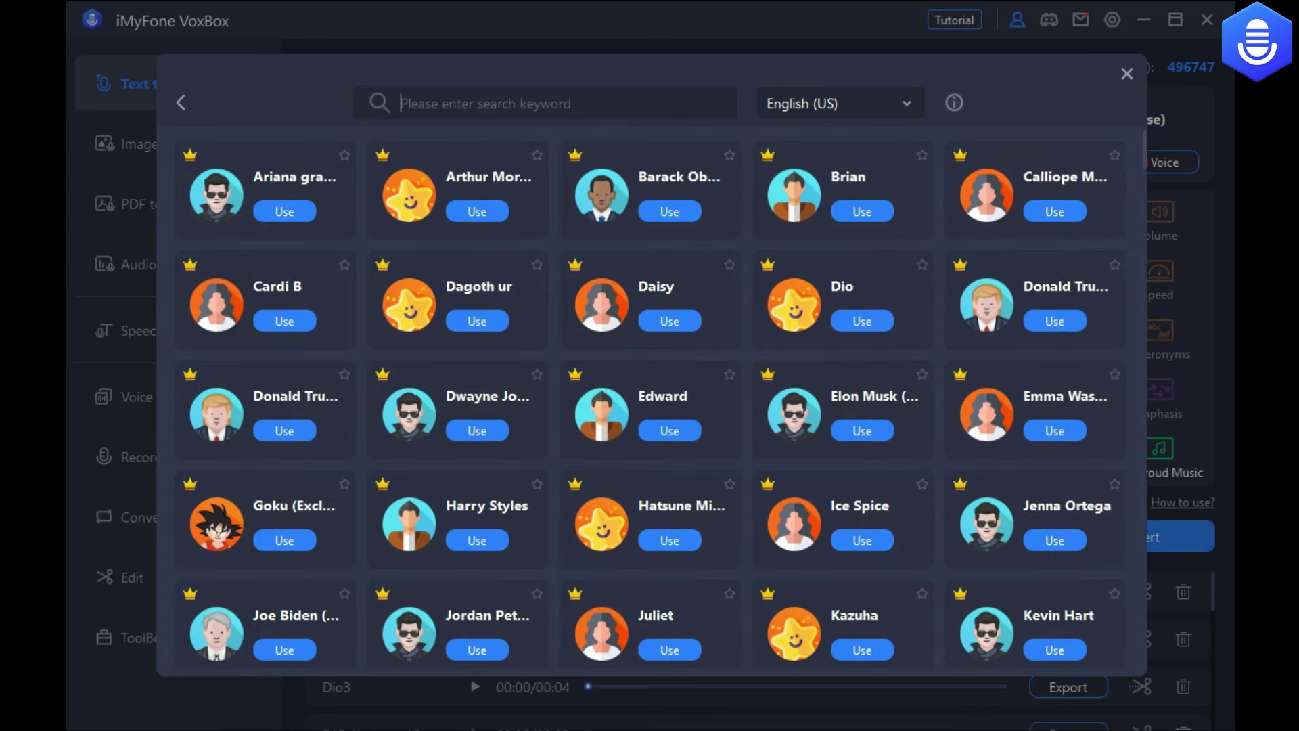
{"action": "left_click", "coordinate": [544, 103]}
{"action": "type", "text": "veget"}
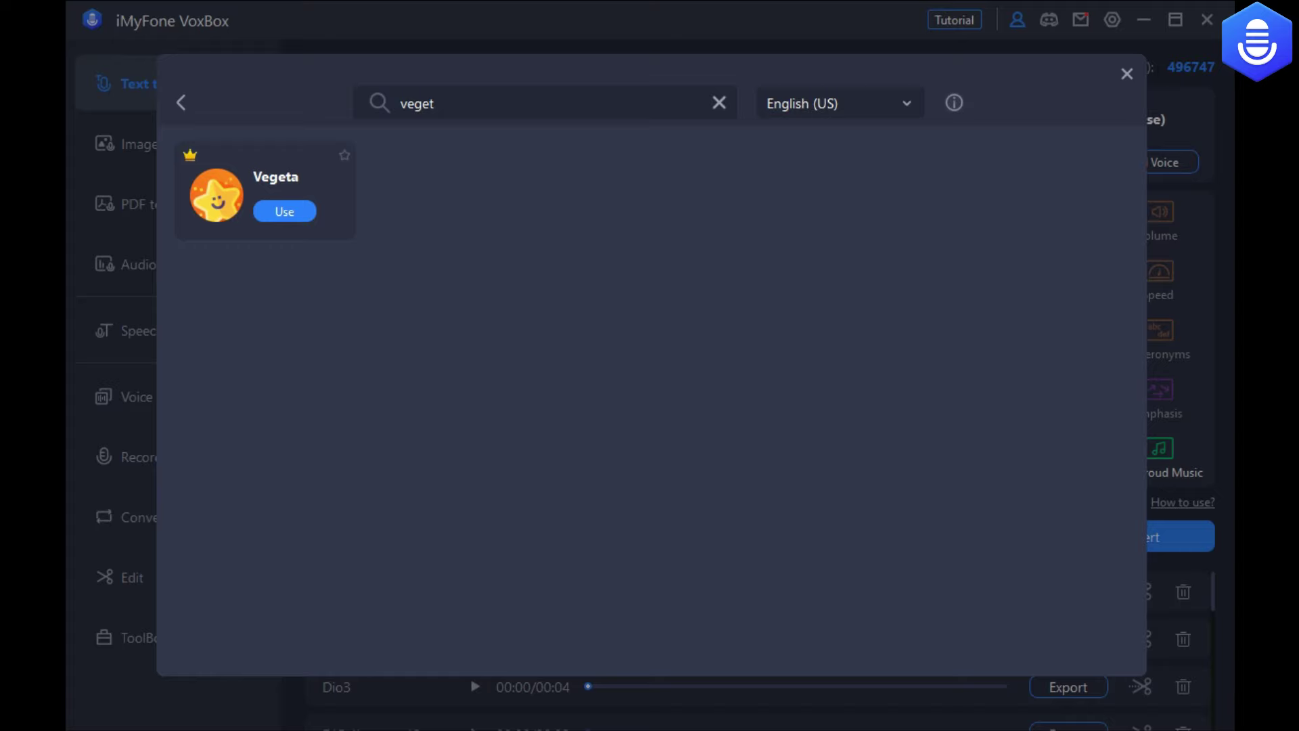
{"action": "left_click", "coordinate": [285, 212]}
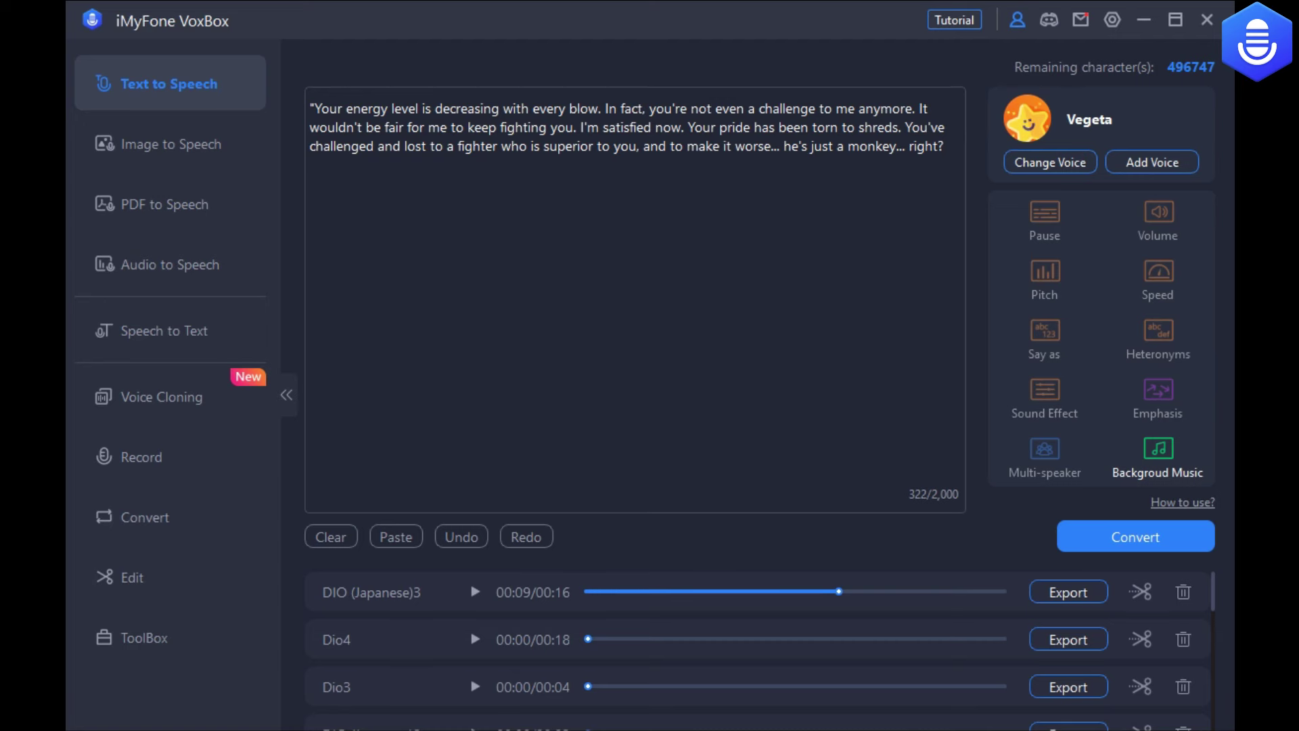
{"action": "left_click", "coordinate": [1135, 536]}
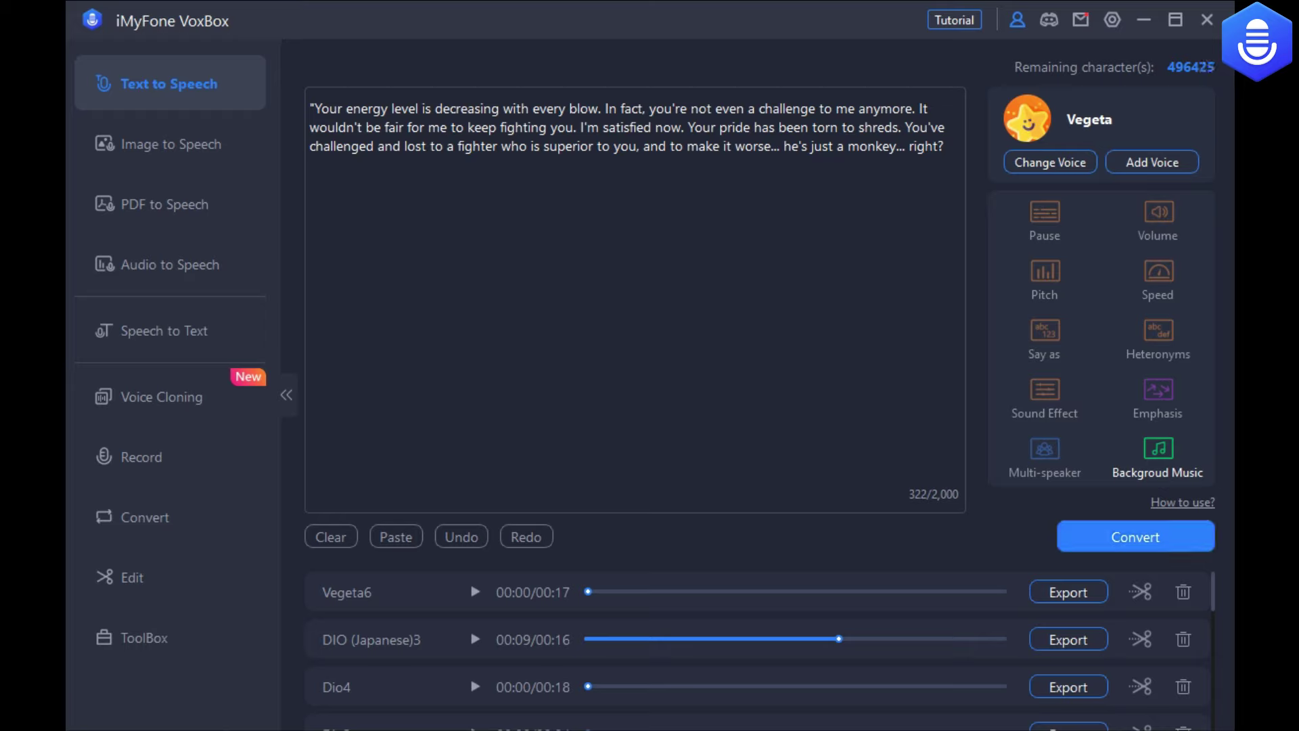
Play the new Vegeta6 clip through to the end
{"action": "left_click", "coordinate": [475, 591]}
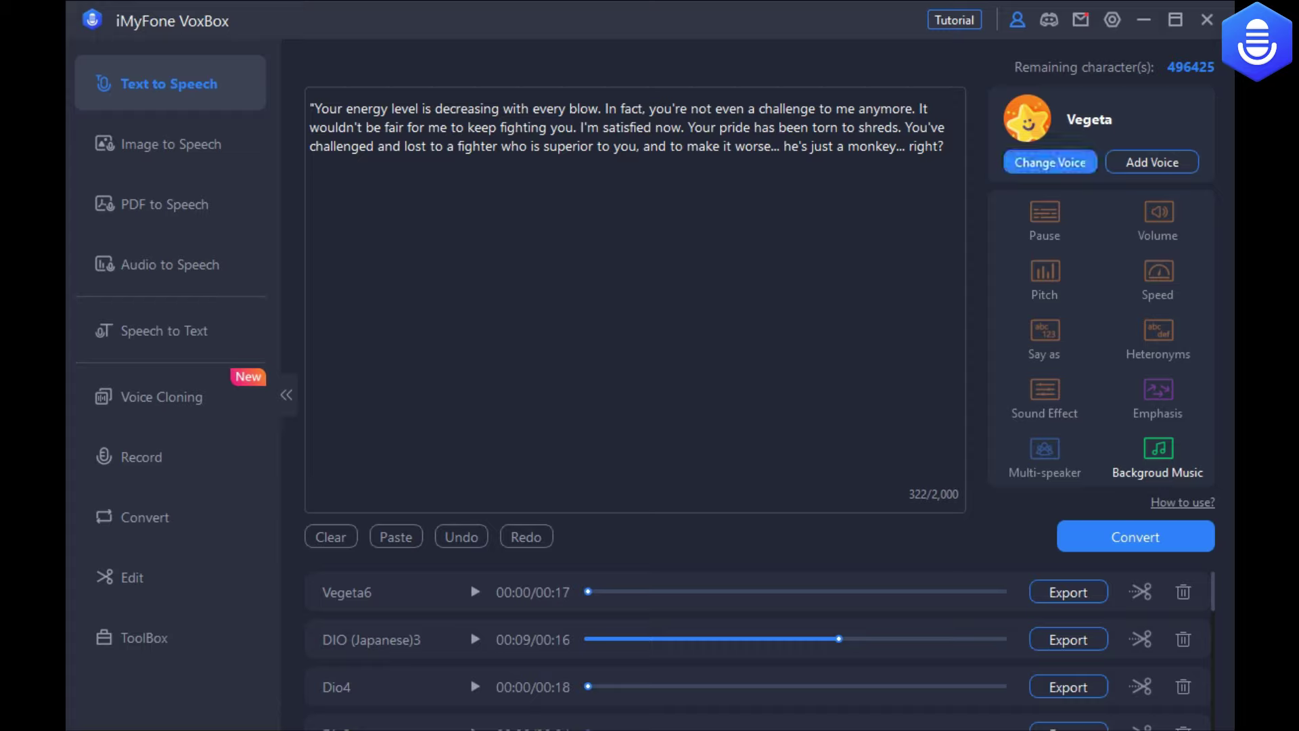
Apply Goku (Exclusive), convert the quote into the 20-second Goku (Exclusive)4 clip, and play it
{"action": "left_click", "coordinate": [1050, 162]}
{"action": "type", "text": "g"}
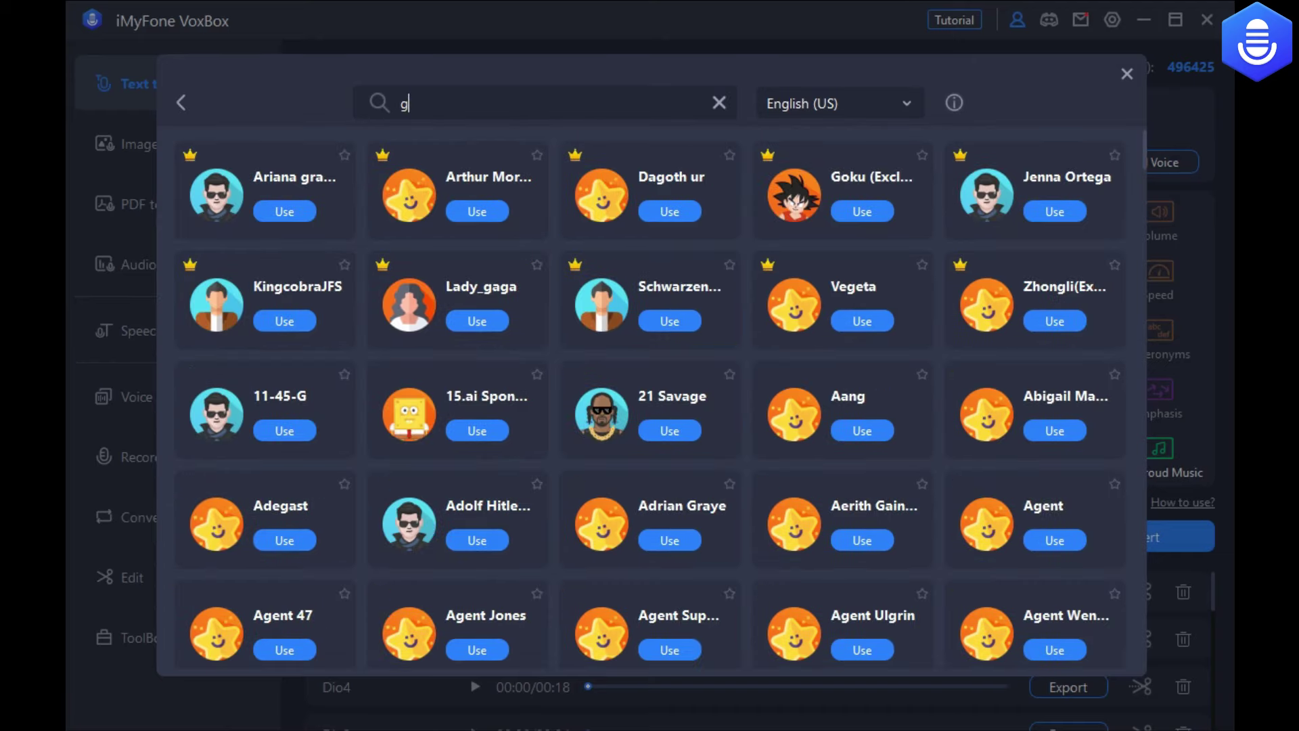
{"action": "type", "text": "oku"}
{"action": "left_click", "coordinate": [284, 212]}
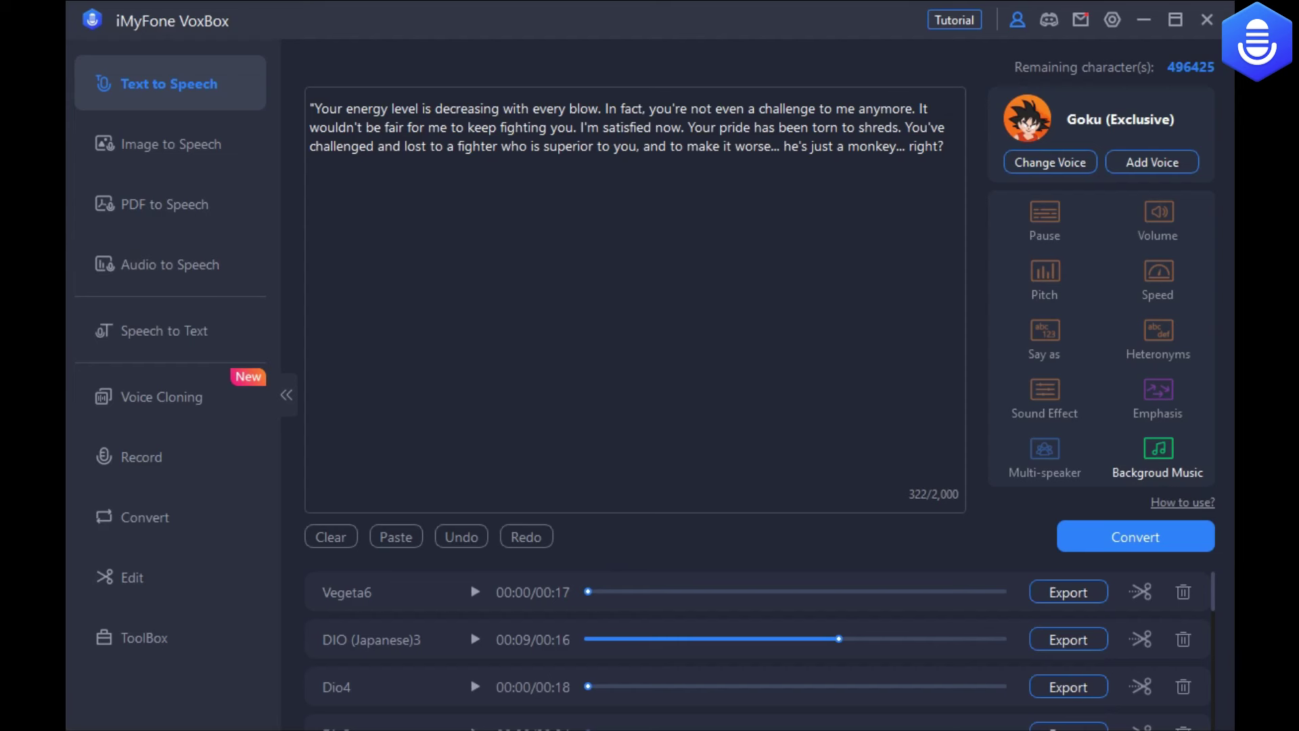
{"action": "left_click", "coordinate": [1135, 535]}
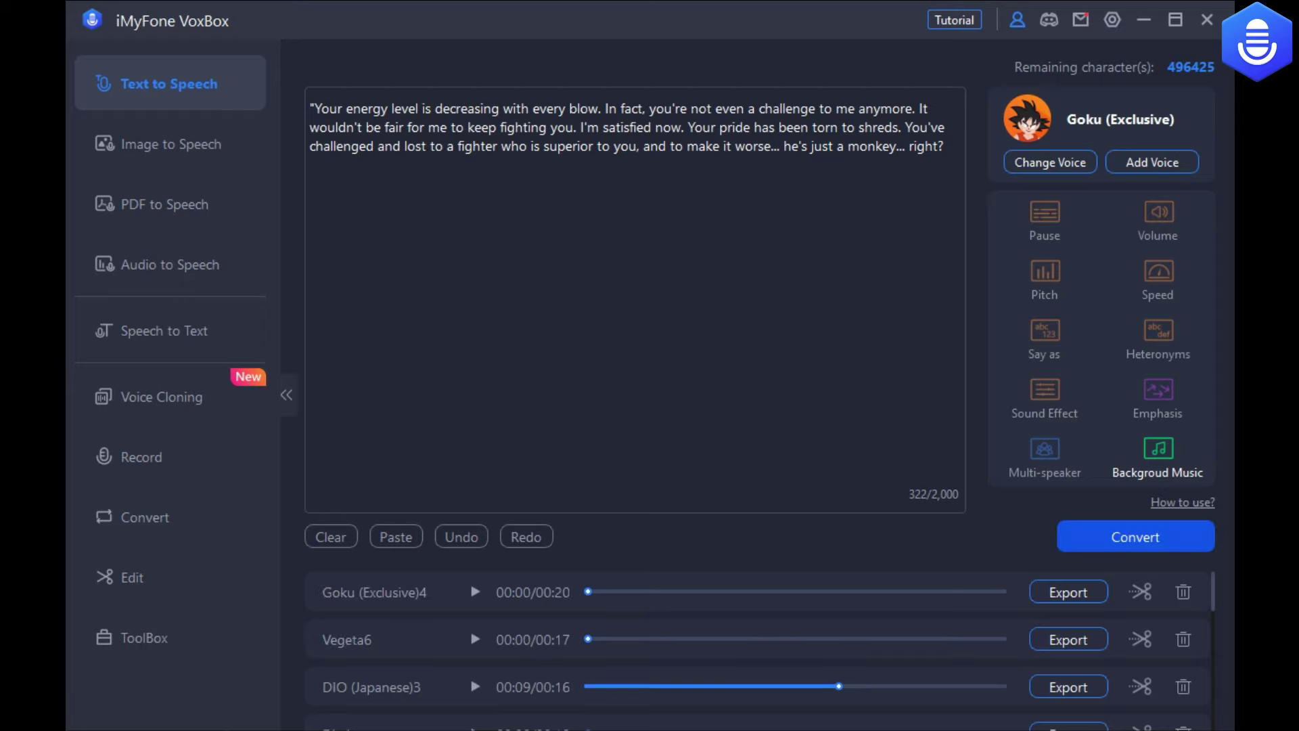
{"action": "left_click", "coordinate": [474, 592]}
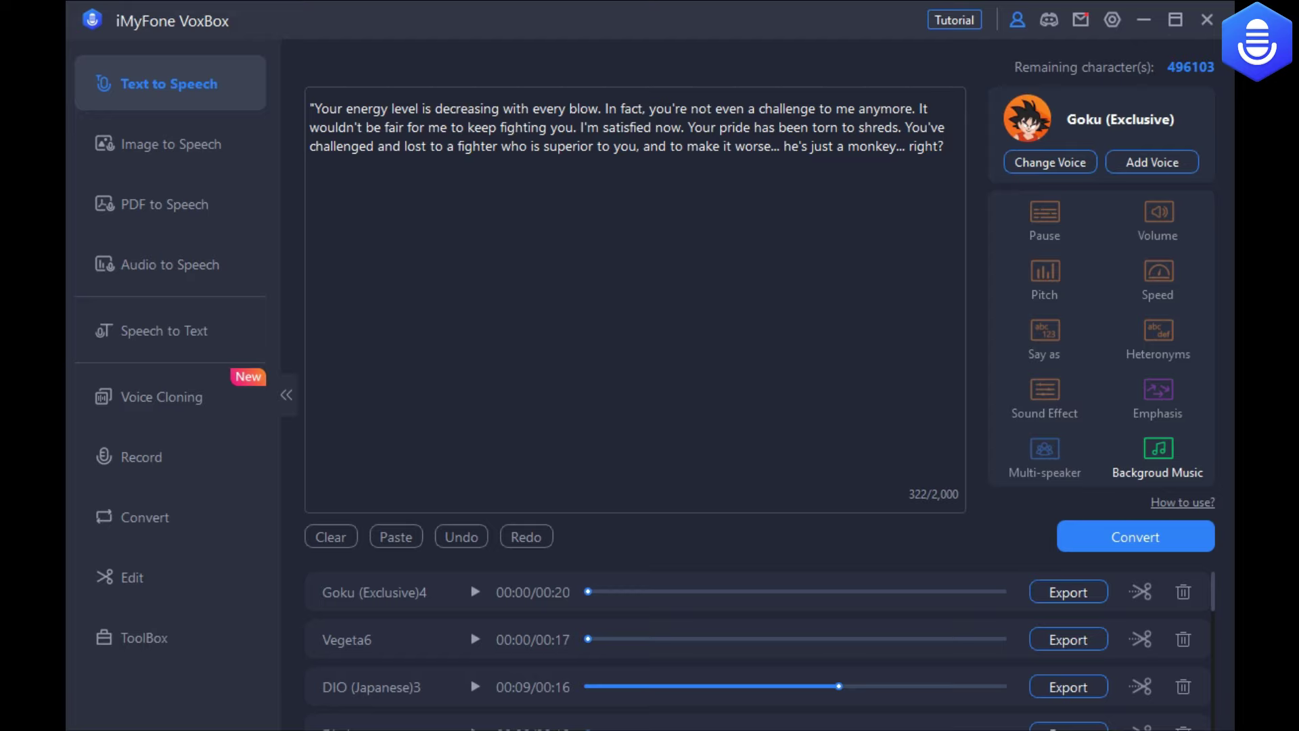
Select the whole old quote and begin typing 'Today will be the day…' over it
{"action": "left_click_drag", "start_coordinate": [944, 145], "coordinate": [309, 108]}
{"action": "type", "text": "To"}
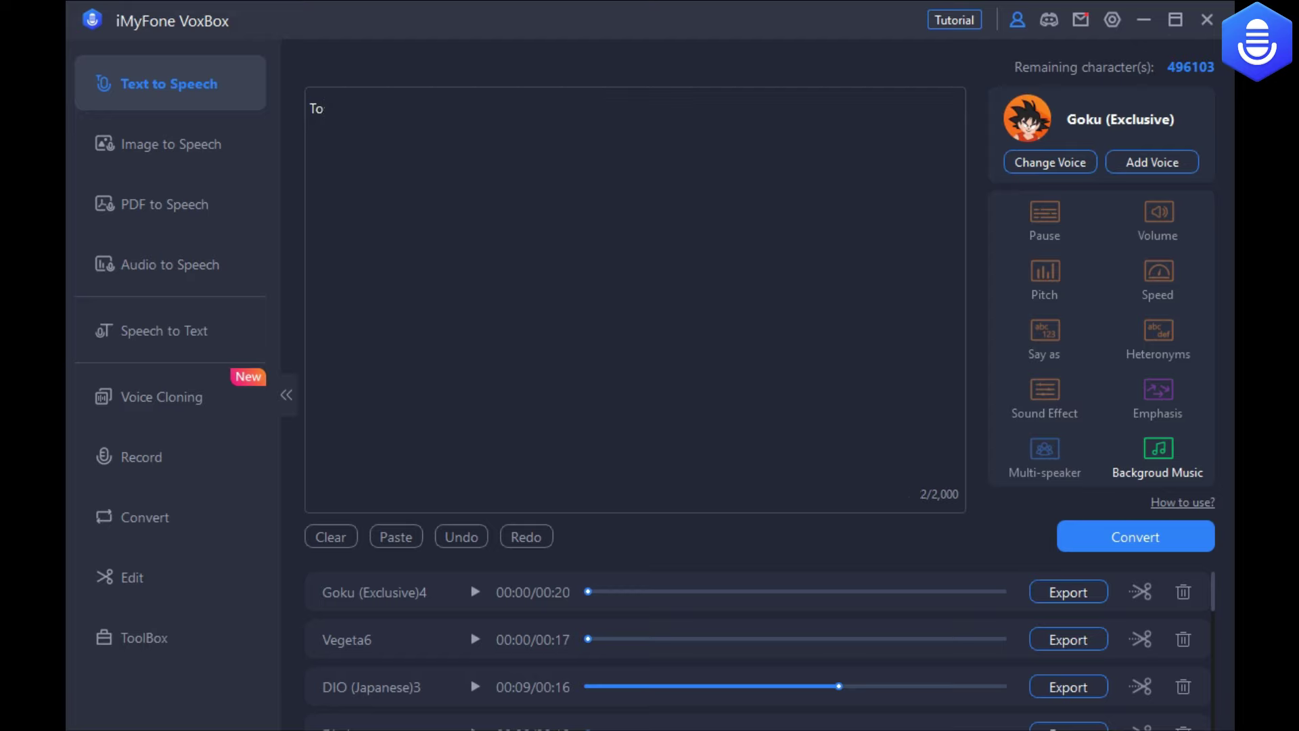
{"action": "type", "text": "day will be the day when"}
{"action": "type", "text": " yo"}
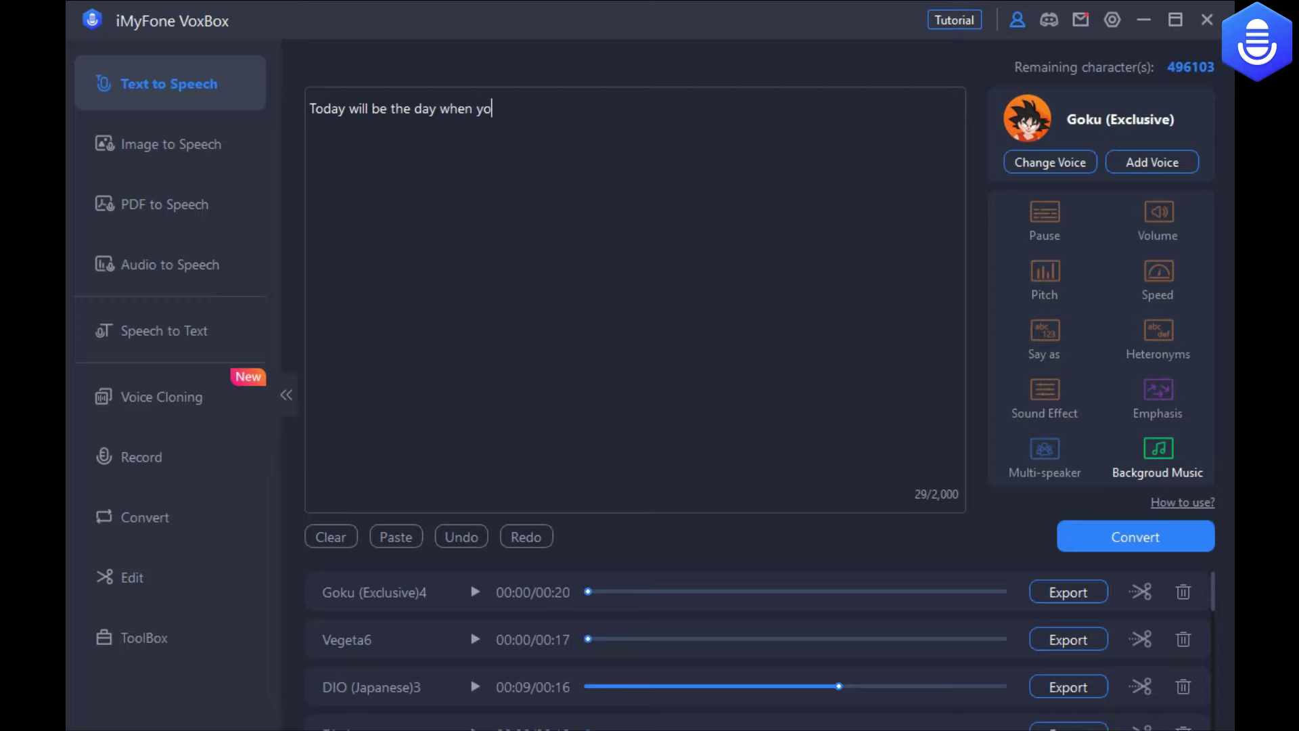
{"action": "type", "text": "u will be defeated by "}
{"action": "type", "text": "your own frie"}
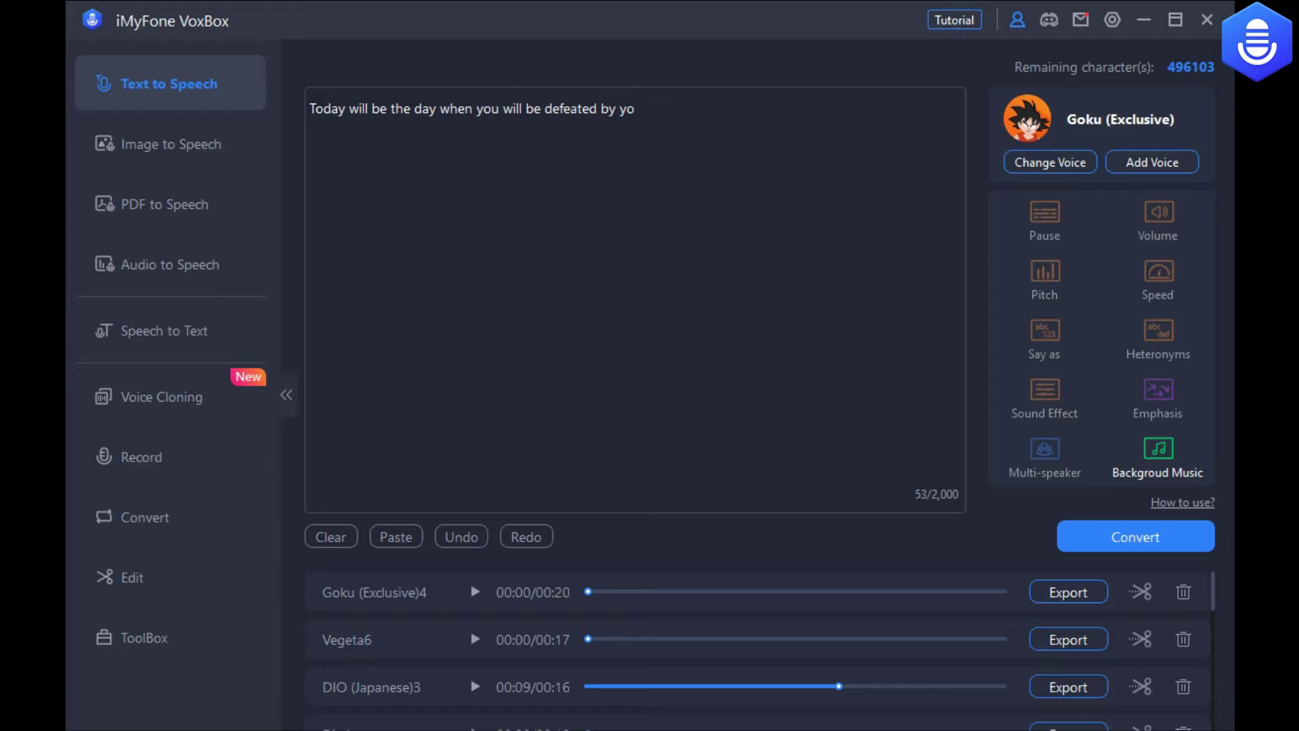
{"action": "type", "text": "nds."}
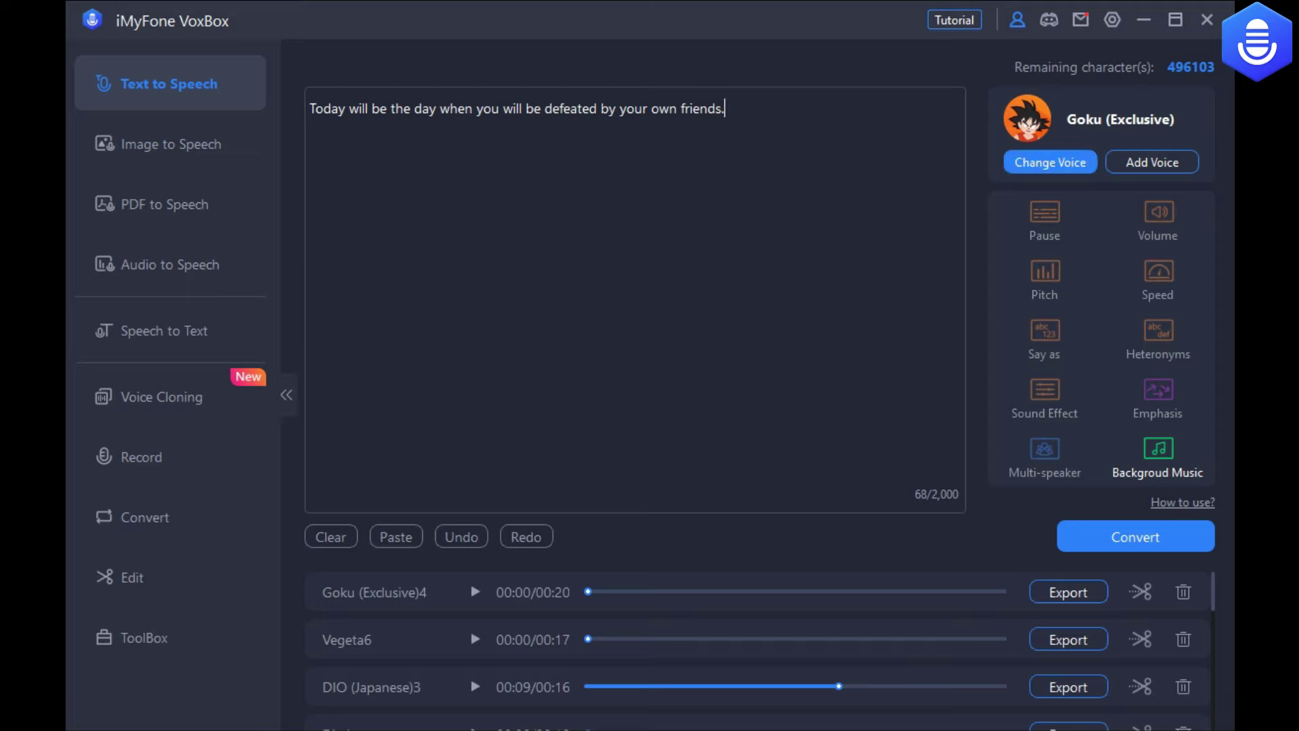
Apply Vegeta and convert the new line into the 3-second Vegeta7 clip
{"action": "left_click", "coordinate": [1049, 161]}
{"action": "left_click", "coordinate": [226, 131]}
{"action": "type", "text": "ve"}
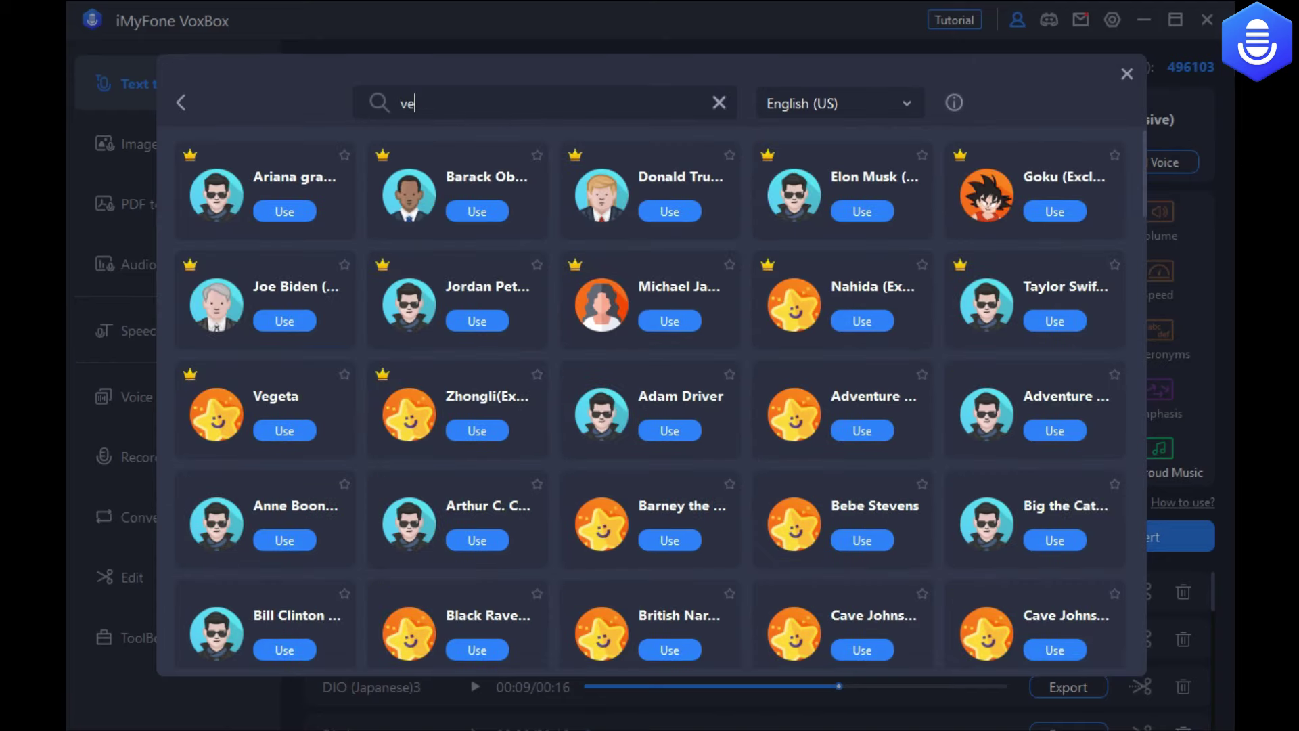
{"action": "type", "text": "ge"}
{"action": "left_click", "coordinate": [284, 209]}
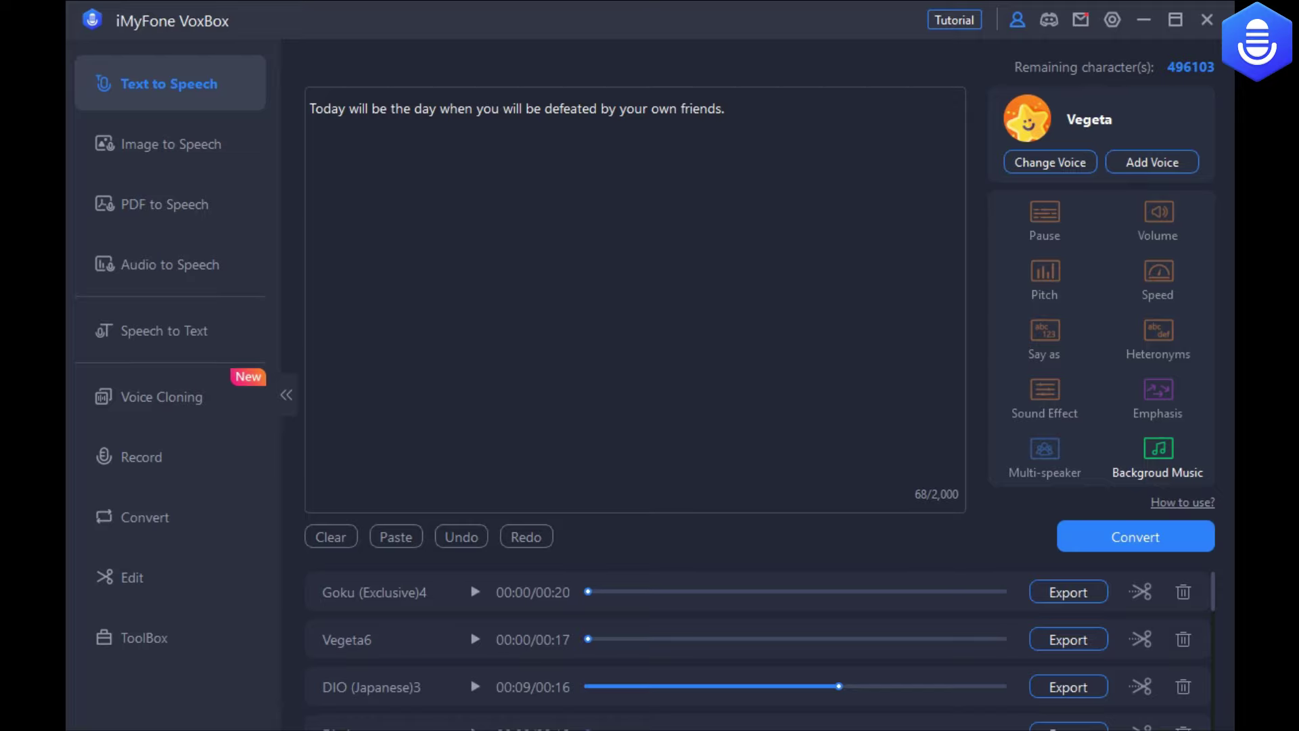
{"action": "left_click", "coordinate": [1134, 536]}
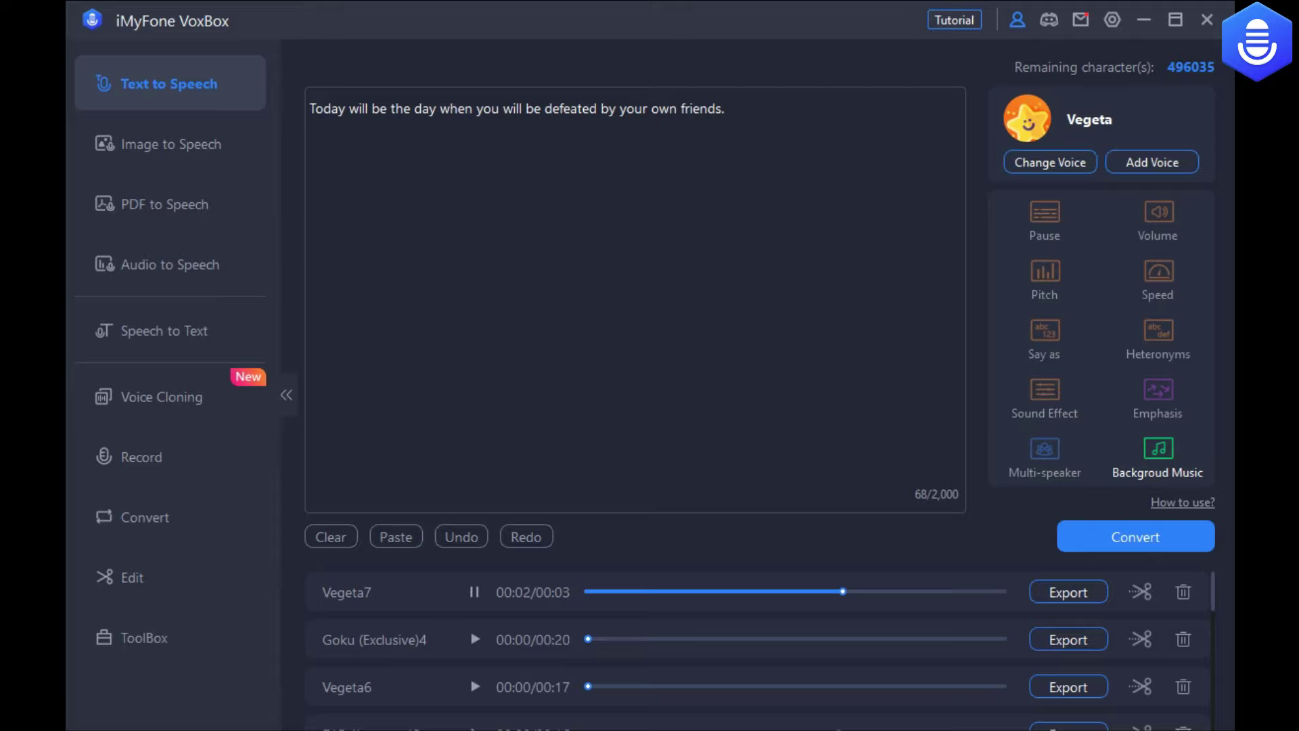
Apply Dio from a 'dio' search and convert the new line into the 4-second Dio5 clip
{"action": "left_click", "coordinate": [1050, 161]}
{"action": "left_click", "coordinate": [548, 102]}
{"action": "type", "text": "d"}
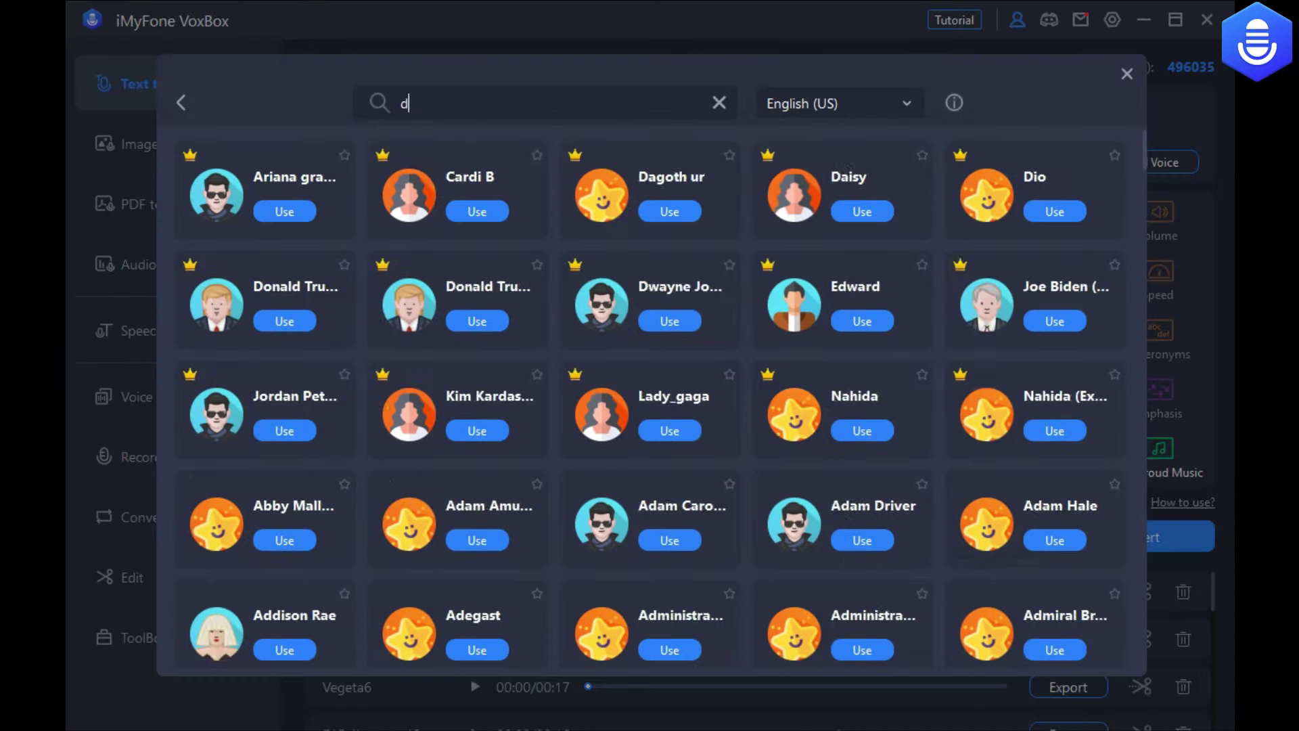
{"action": "type", "text": "io"}
{"action": "left_click", "coordinate": [284, 211]}
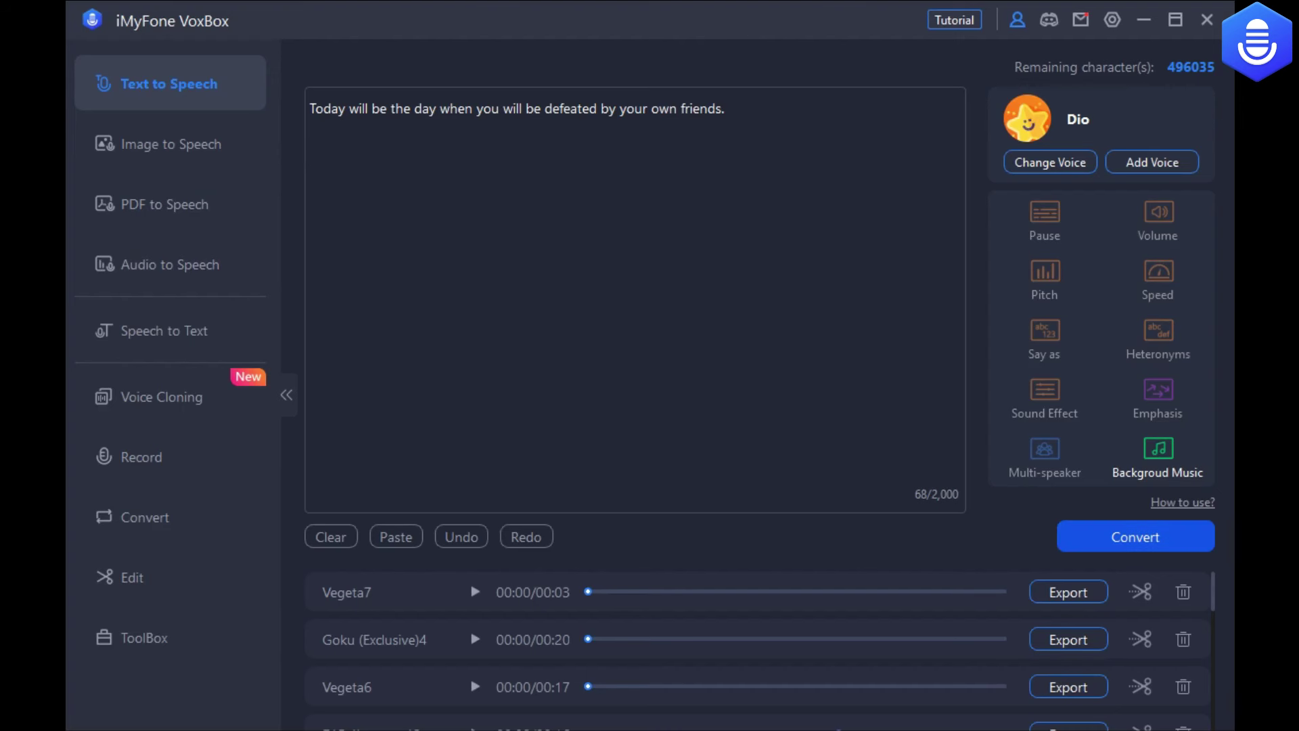
{"action": "left_click", "coordinate": [1135, 536]}
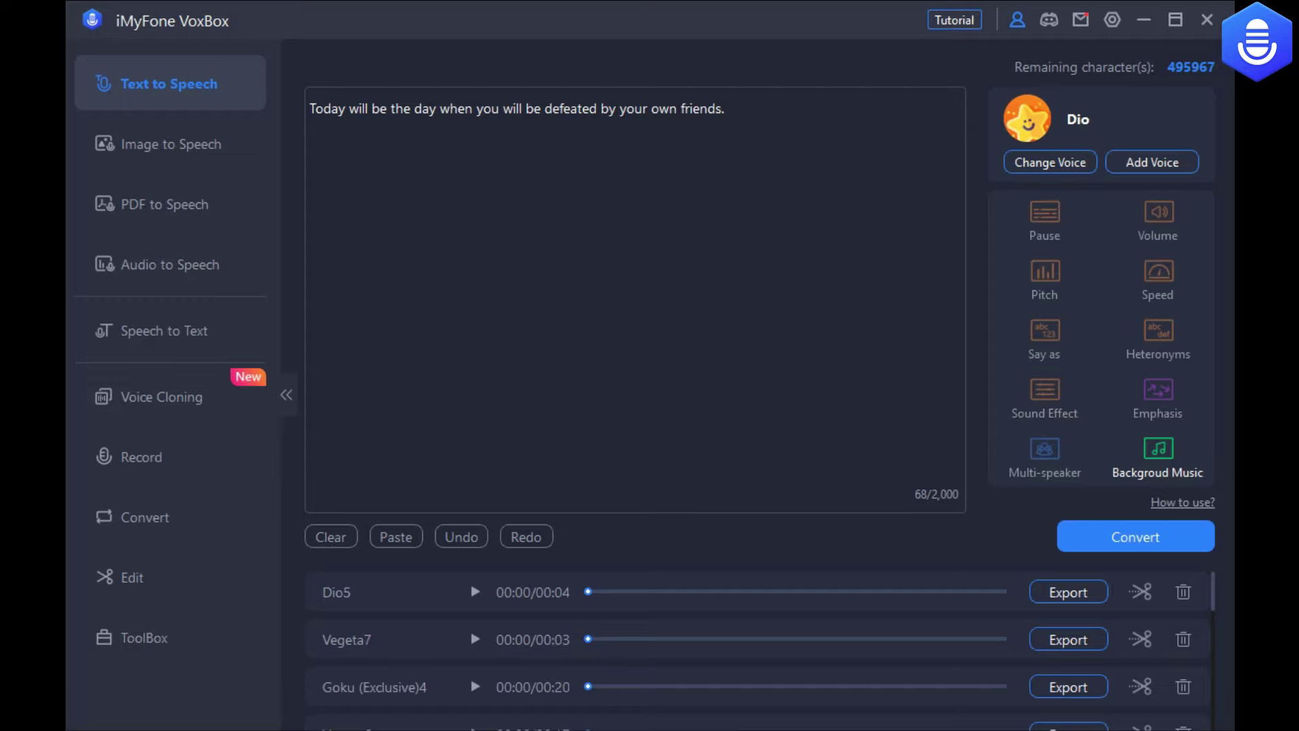
{"action": "scroll", "coordinate": [757, 650], "scroll_direction": "down", "scroll_amount": 1}
{"action": "scroll", "coordinate": [755, 650], "scroll_direction": "down", "scroll_amount": 2}
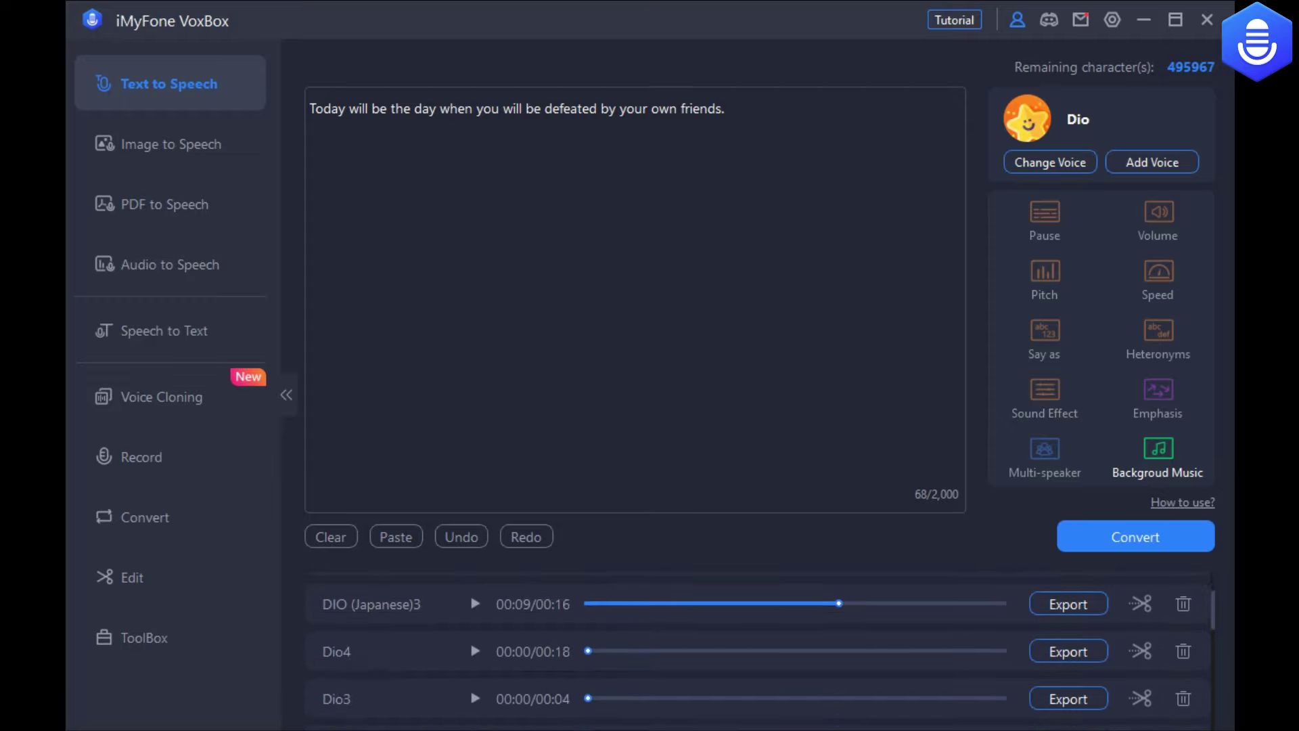
{"action": "scroll", "coordinate": [757, 650], "scroll_direction": "down", "scroll_amount": 1}
{"action": "scroll", "coordinate": [756, 650], "scroll_direction": "down", "scroll_amount": 2}
{"action": "scroll", "coordinate": [756, 649], "scroll_direction": "down", "scroll_amount": 1}
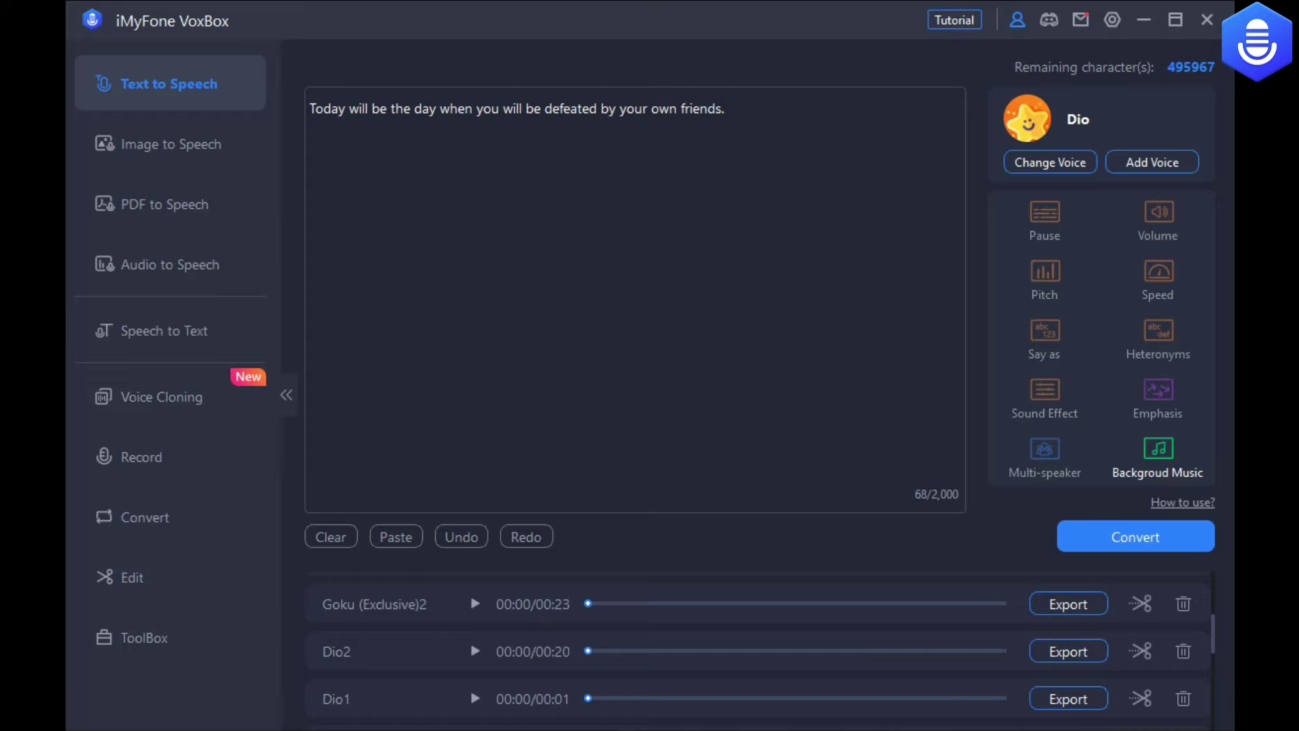
{"action": "scroll", "coordinate": [756, 649], "scroll_direction": "down", "scroll_amount": 1}
{"action": "scroll", "coordinate": [757, 650], "scroll_direction": "down", "scroll_amount": 2}
{"action": "scroll", "coordinate": [755, 649], "scroll_direction": "down", "scroll_amount": 2}
{"action": "scroll", "coordinate": [757, 650], "scroll_direction": "down", "scroll_amount": 2}
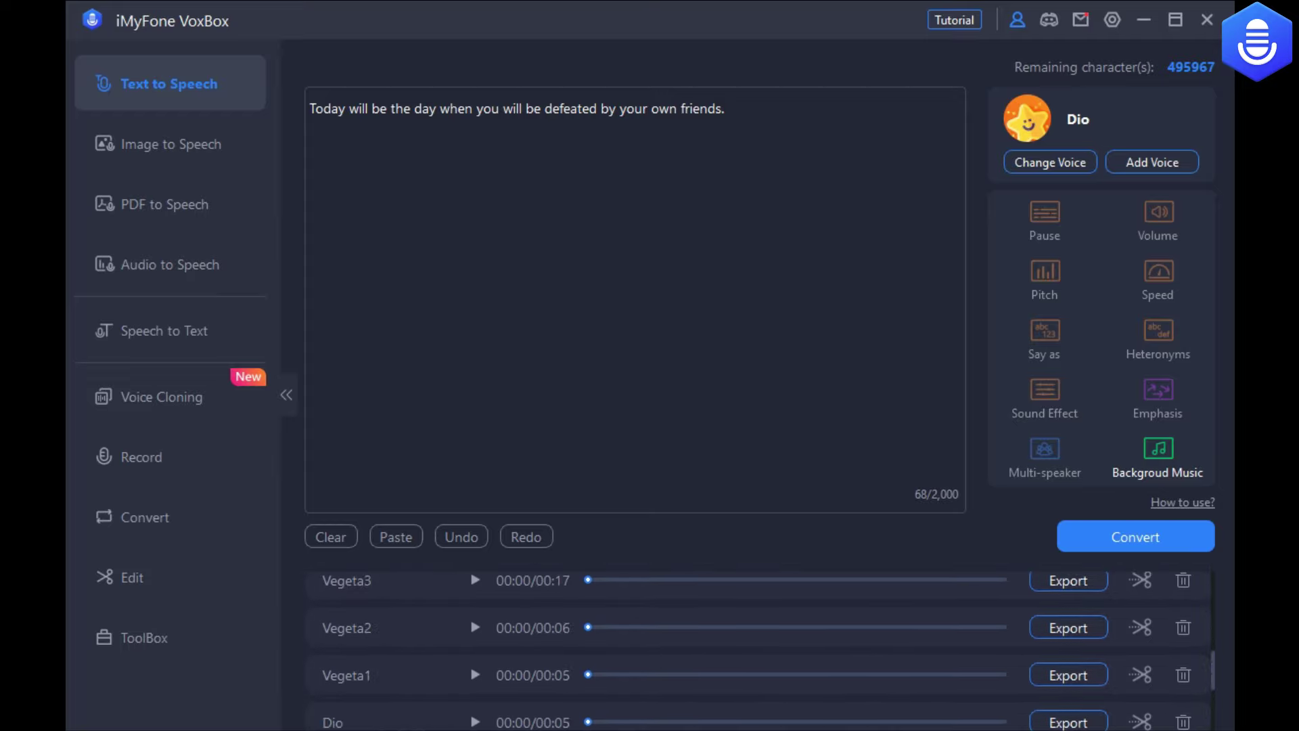
{"action": "scroll", "coordinate": [756, 650], "scroll_direction": "down", "scroll_amount": 2}
{"action": "scroll", "coordinate": [756, 649], "scroll_direction": "down", "scroll_amount": 2}
{"action": "scroll", "coordinate": [756, 649], "scroll_direction": "down", "scroll_amount": 1}
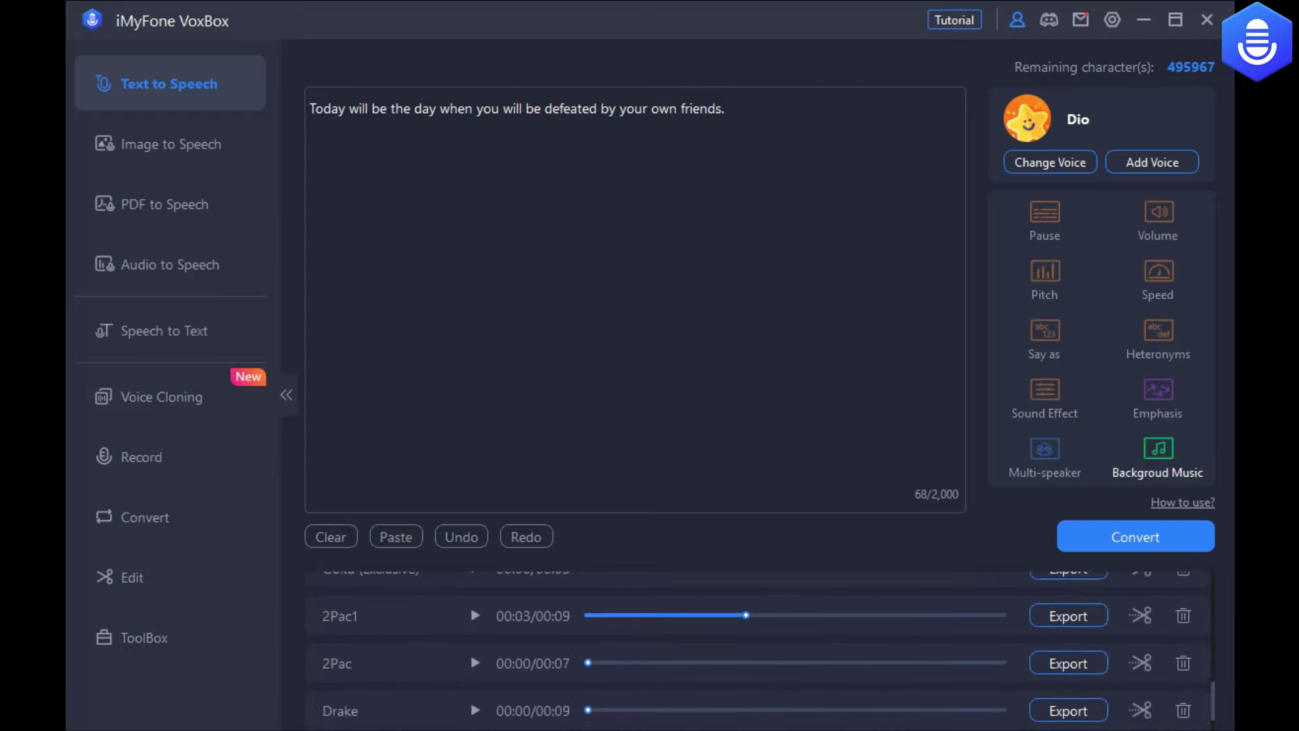
Play the 2Pac1 clip, then switch to the 7-second 2Pac clip
{"action": "left_click", "coordinate": [474, 615]}
{"action": "left_click", "coordinate": [475, 663]}
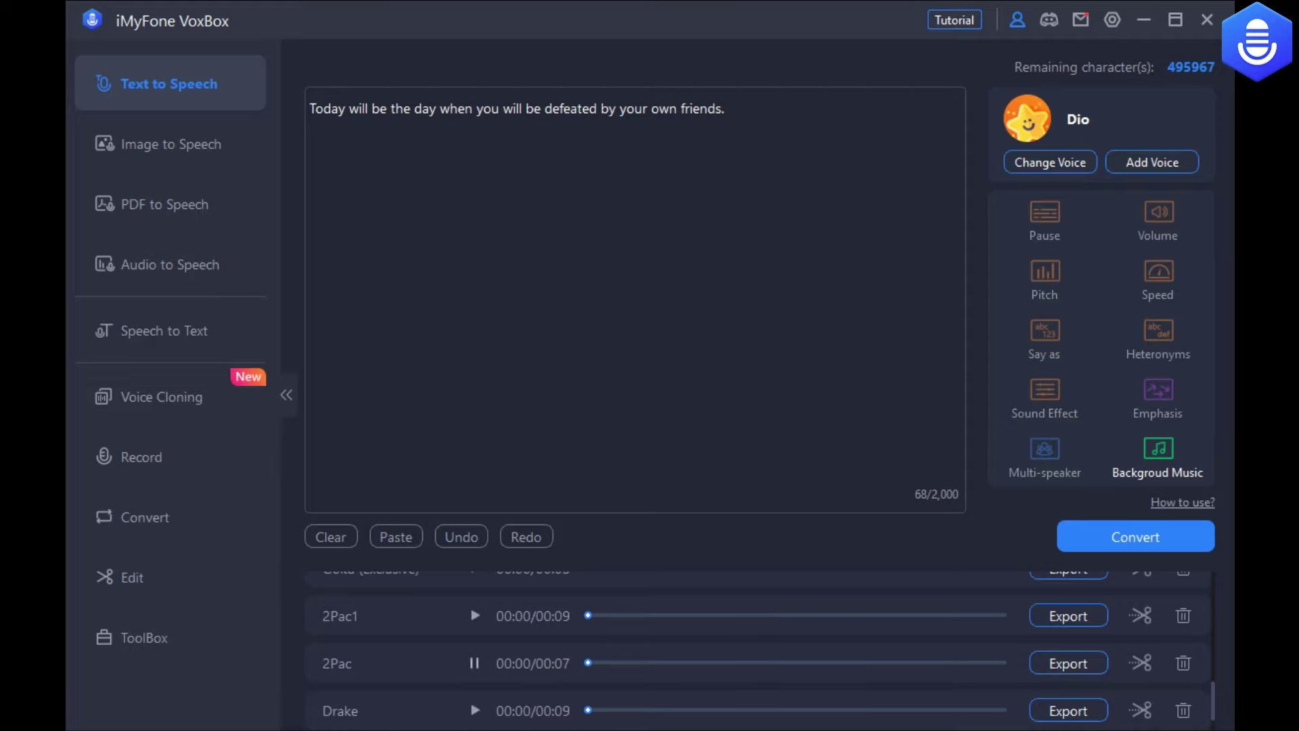